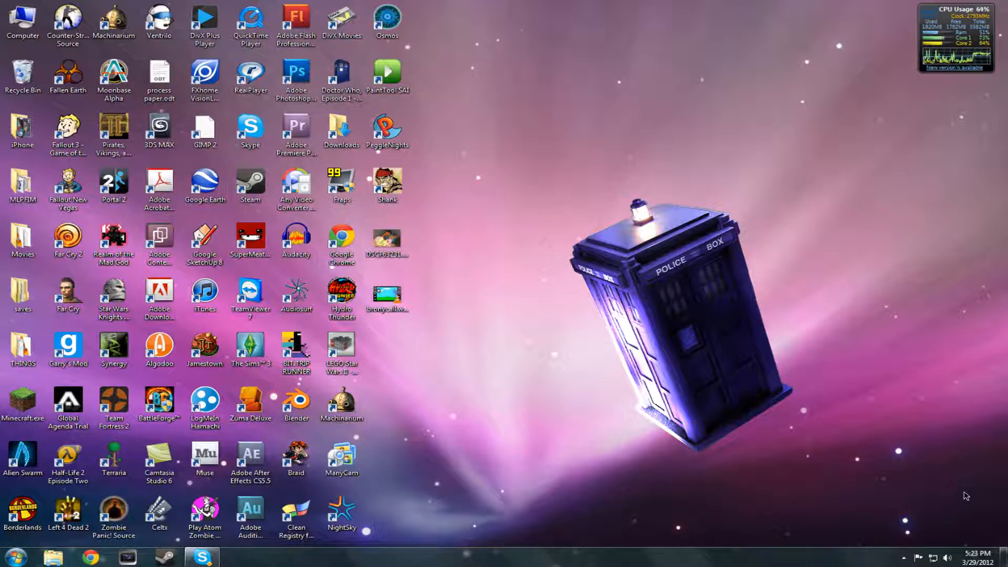
- View the finished composite picture DSCF63231.jpg from the desktop, then close it
double_click(404, 240)
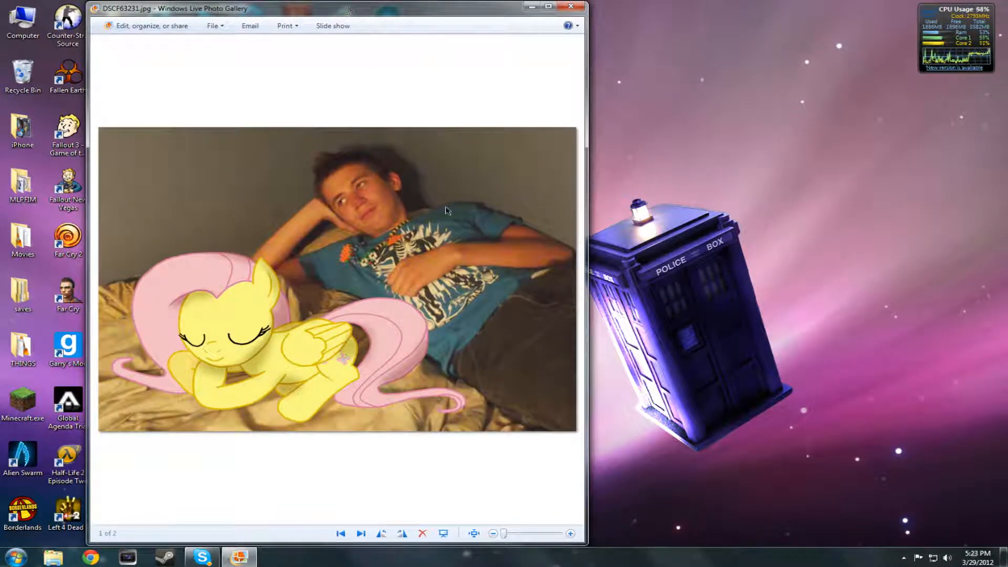
left_click(571, 7)
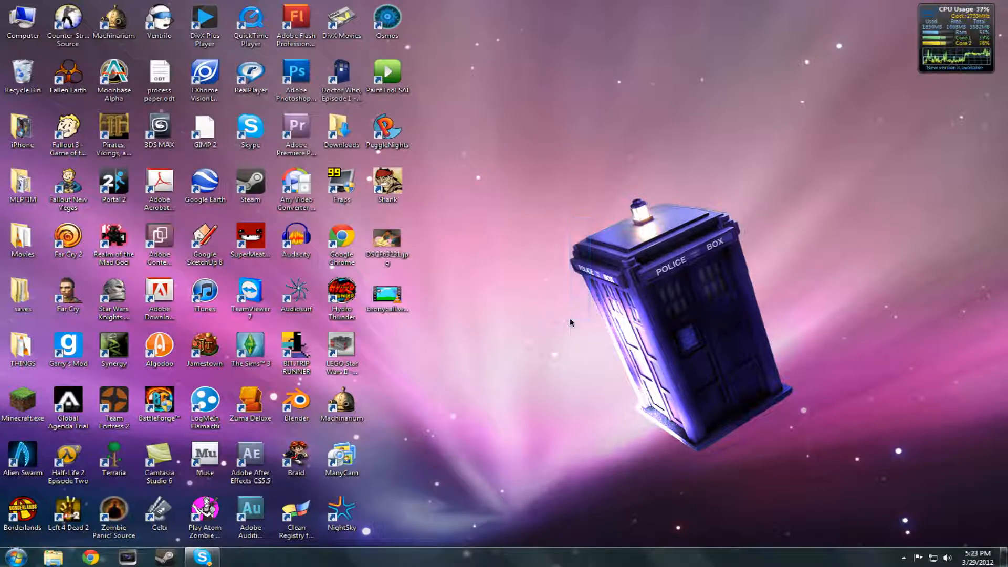
- Launch Adobe Photoshop CS5.1 (64 Bit) from the desktop
left_click(299, 76)
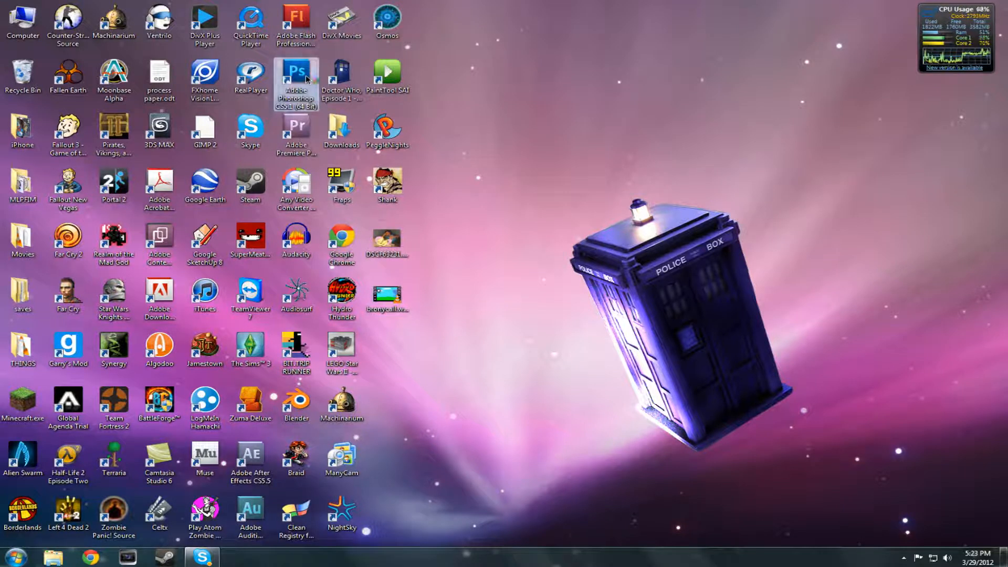
double_click(307, 79)
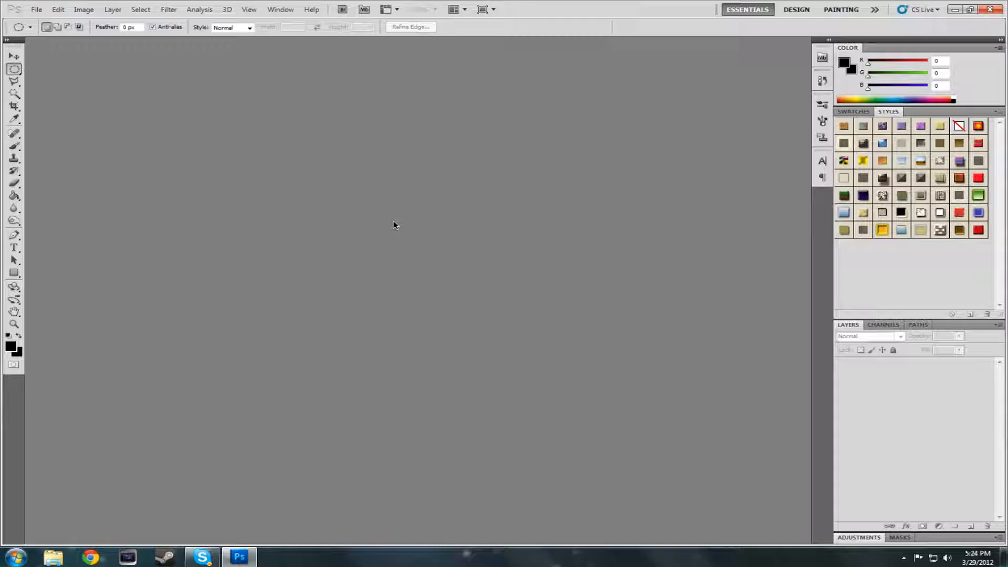
left_click(36, 10)
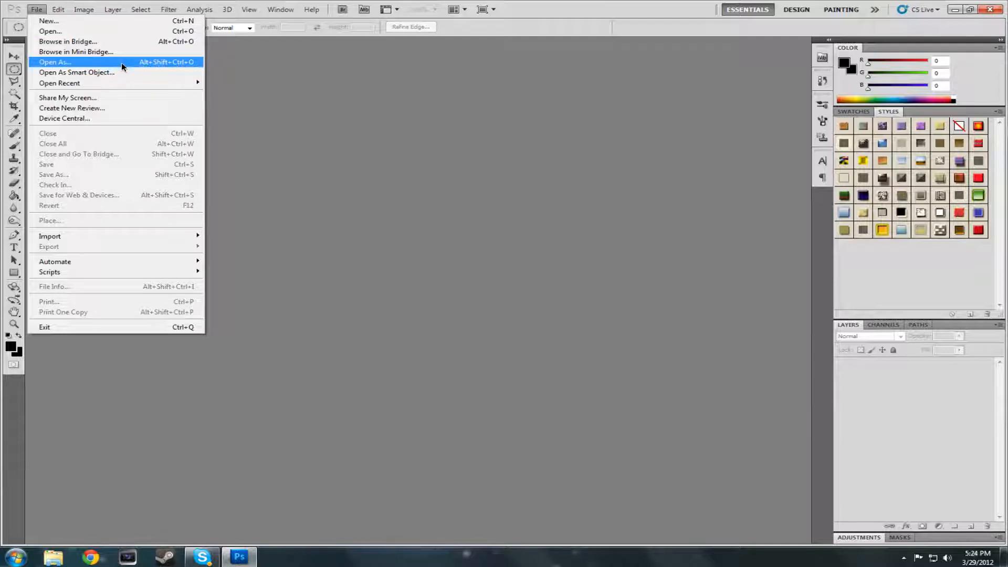
left_click_drag(16, 39, 13, 47)
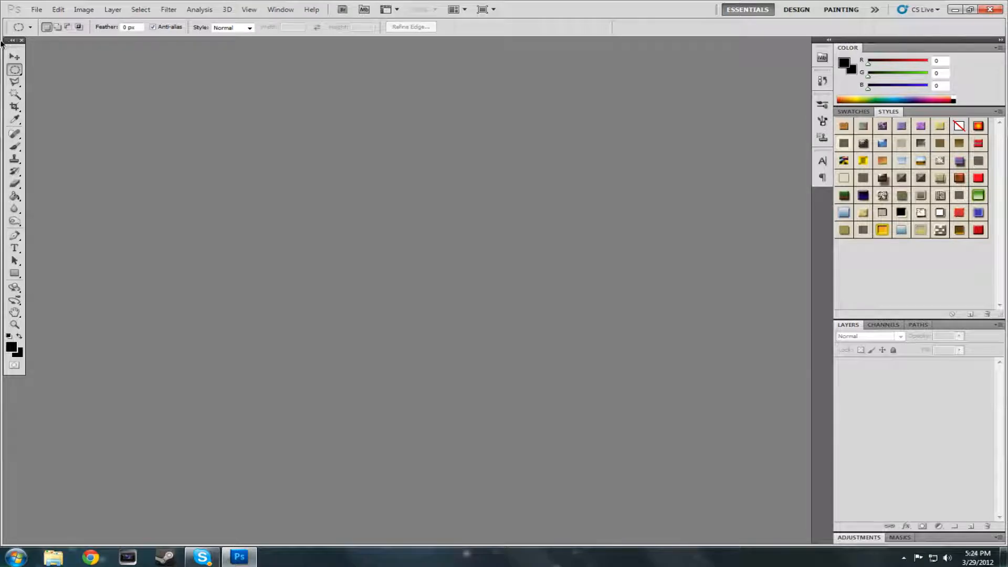
mouse_move(20, 49)
left_mouse_down()
mouse_move(2, 56)
mouse_move(6, 42)
left_mouse_up()
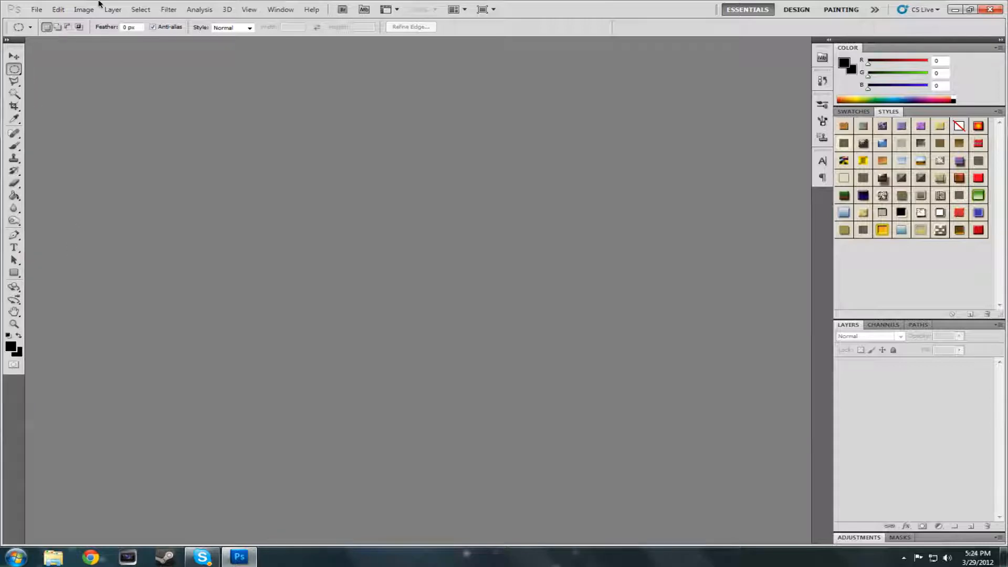
left_click(37, 10)
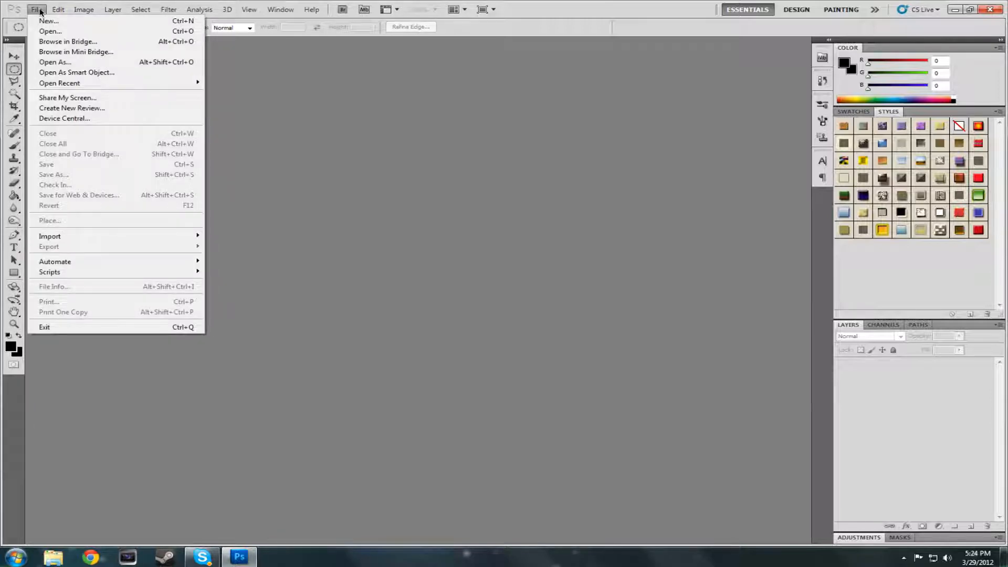
left_click(598, 2)
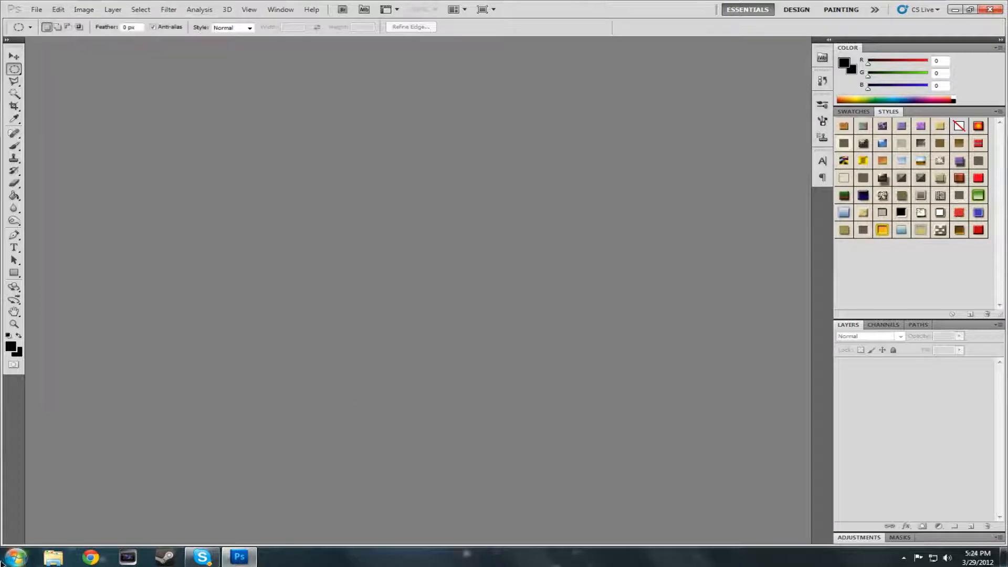
- Switch to Windows Explorer and locate the photo DSCF6231.JPG in the THINGS folder
left_click(47, 560)
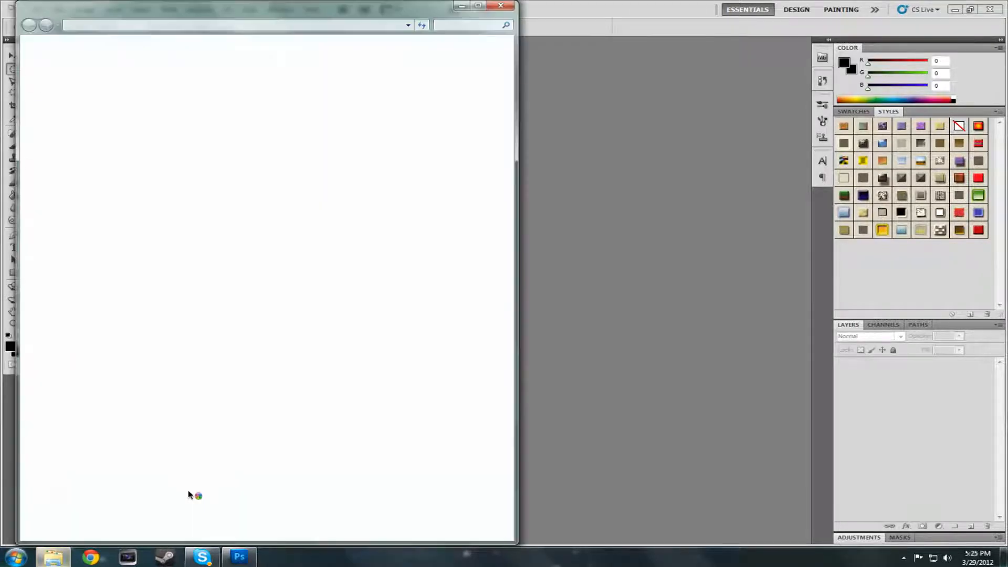
left_click_drag(247, 12, 445, 0)
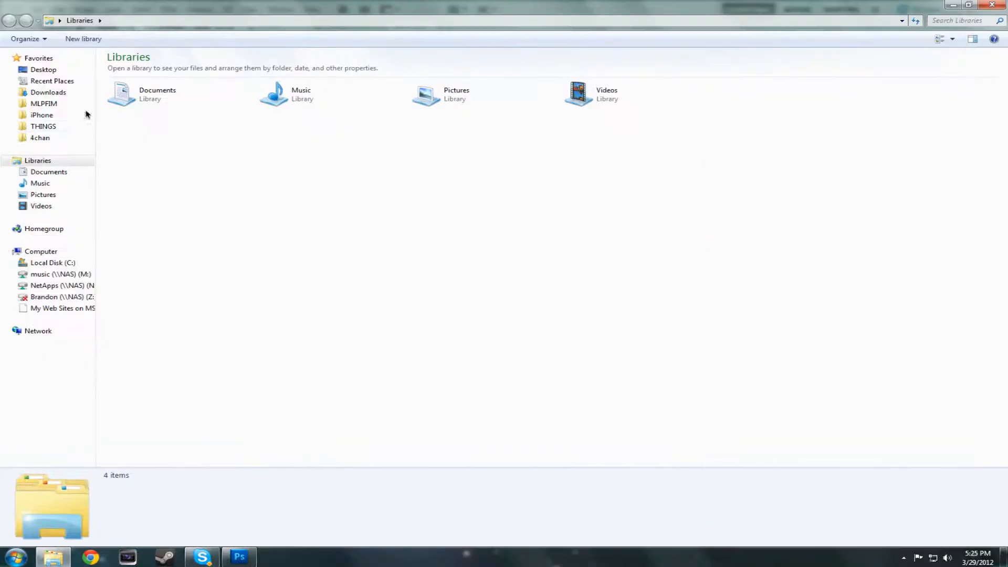
left_click(43, 126)
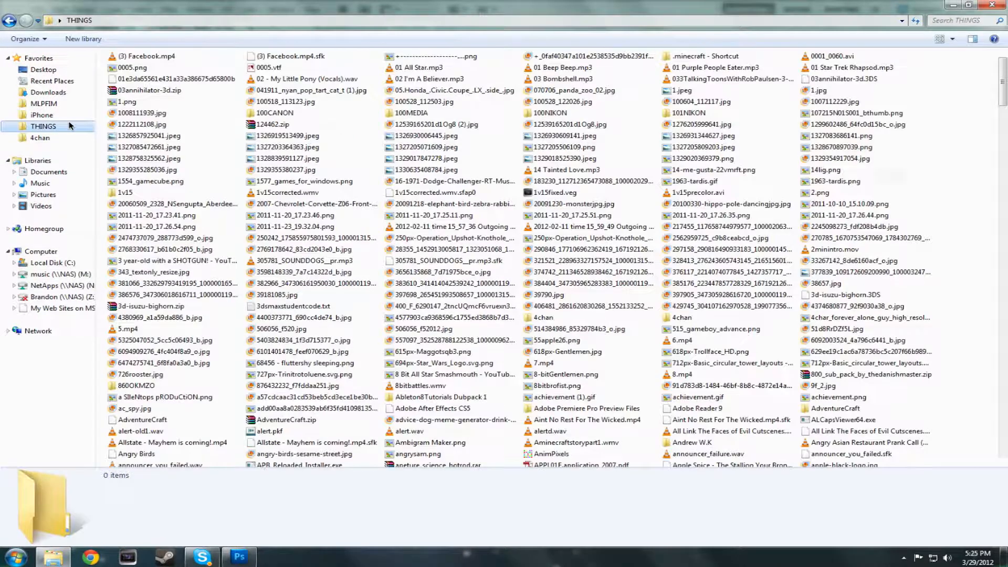
scroll(1000, 107, "down", 3)
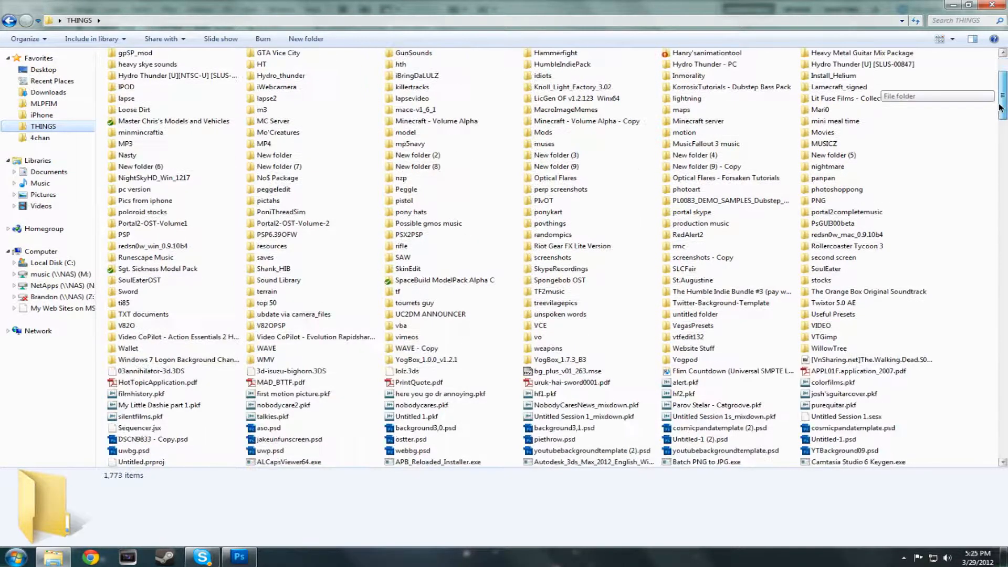
left_click_drag(999, 108, 1003, 206)
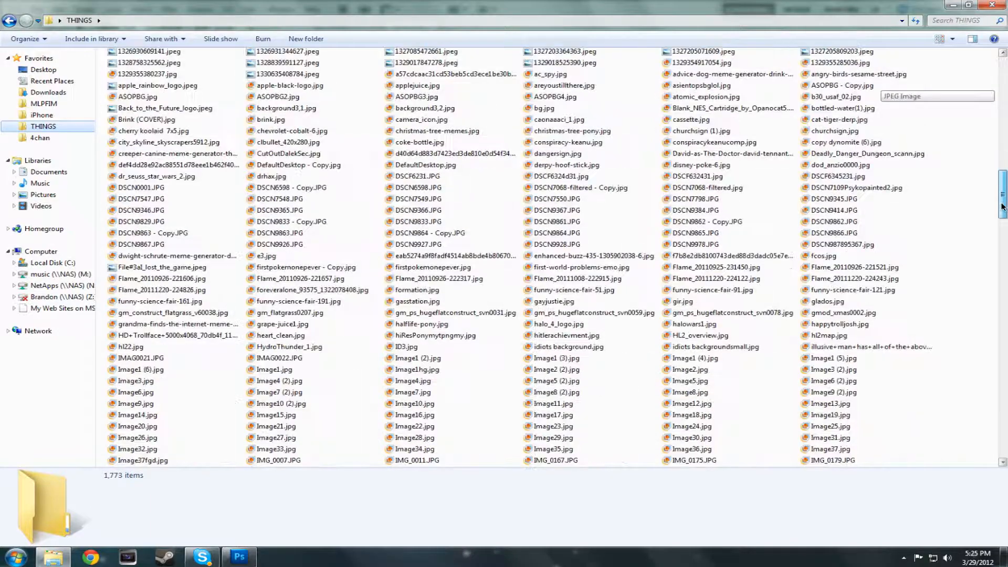
left_click(189, 188)
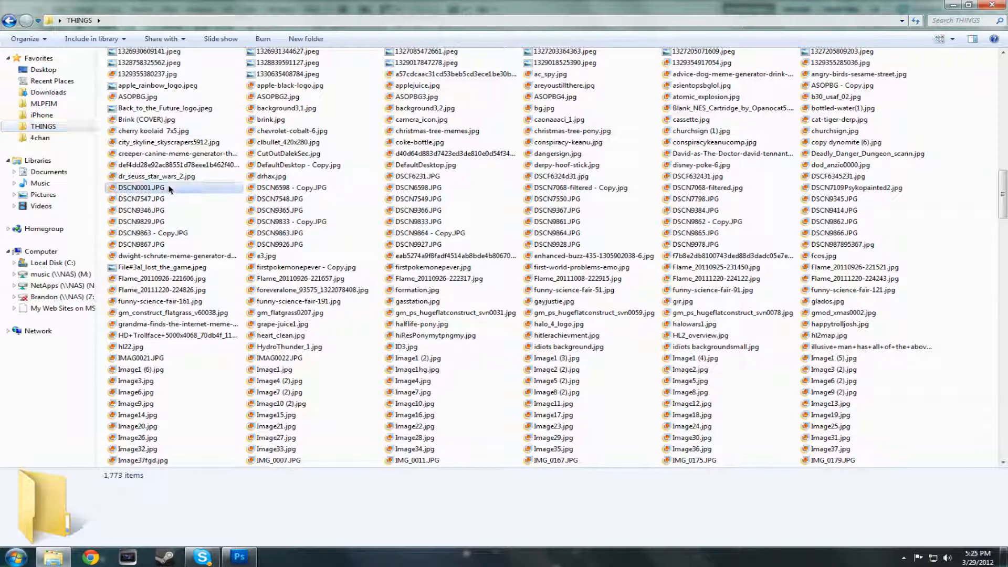
left_click(268, 189)
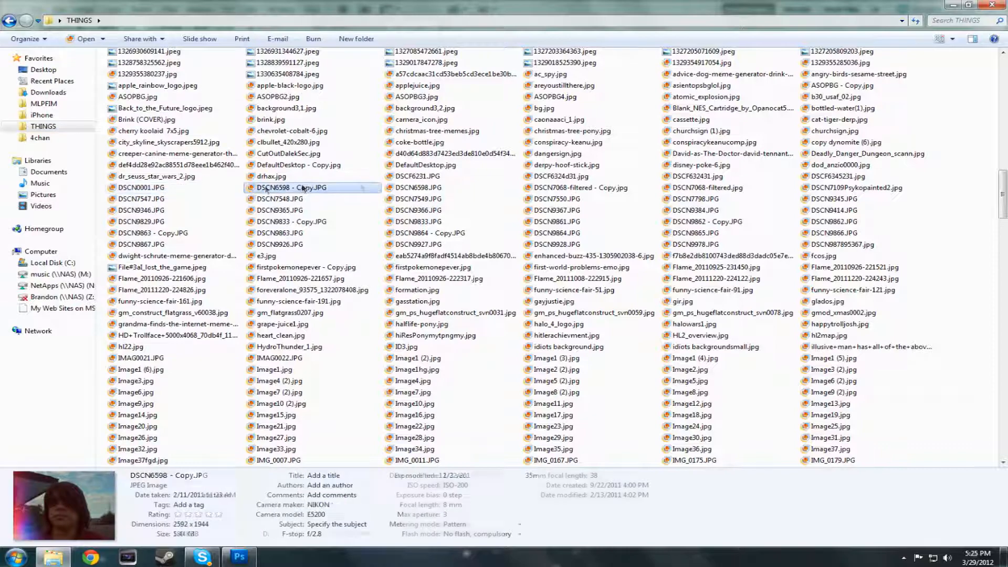
left_click(428, 175)
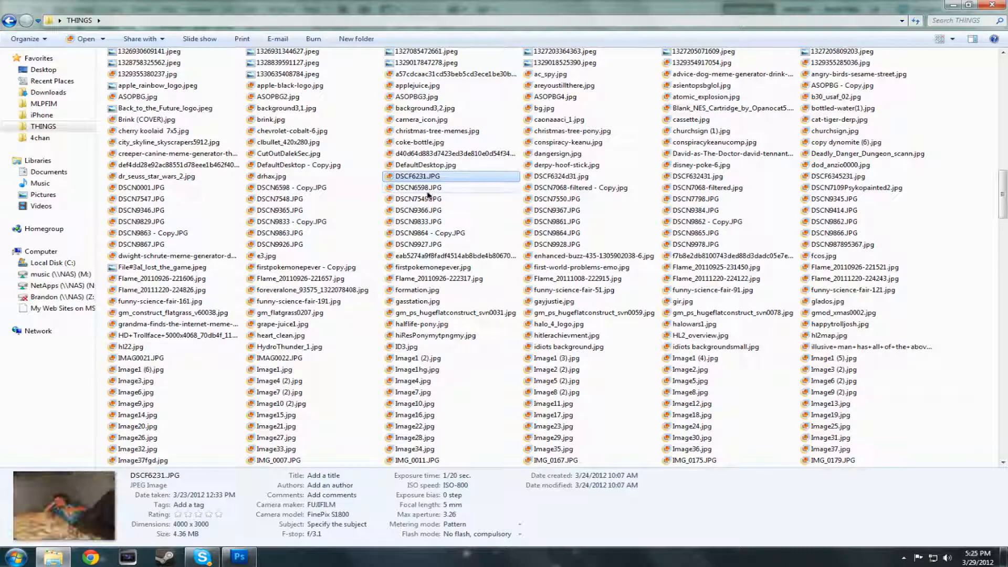
- Set the Explorer window beside Photoshop and open DSCF6231.JPG from the THINGS folder in Photoshop
double_click(330, 9)
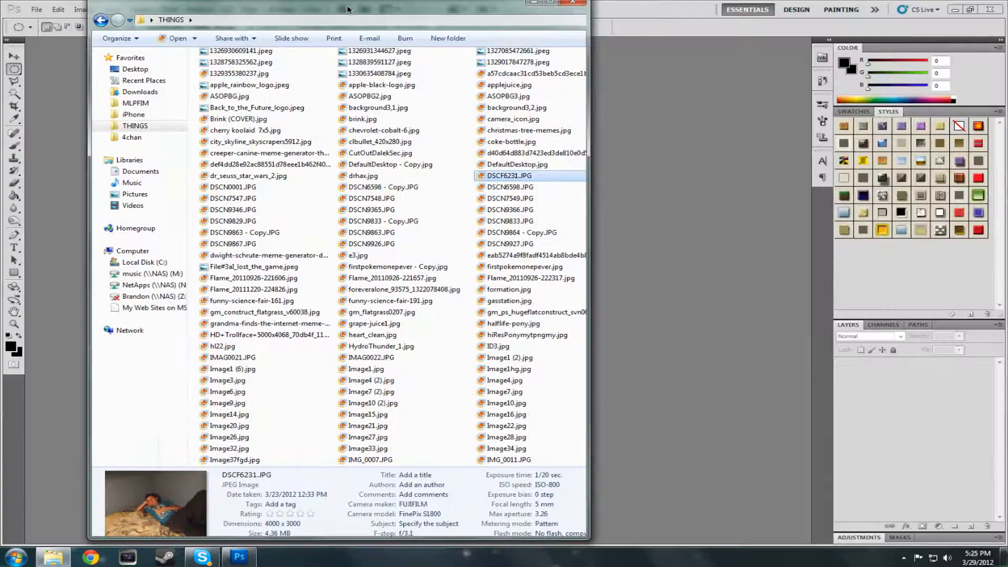
left_click_drag(347, 9, 1005, 8)
scroll(997, 112, "down", 2)
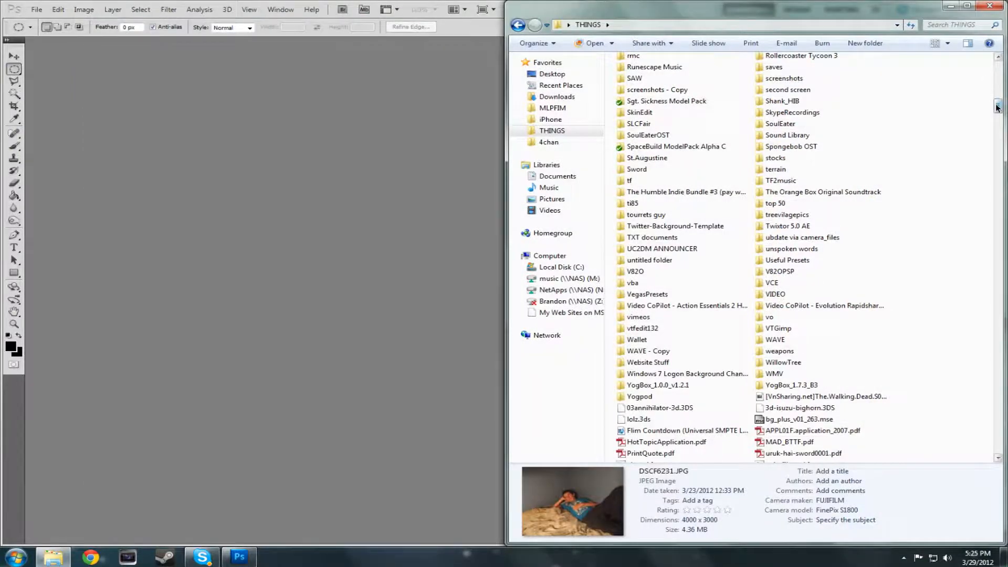
left_click_drag(997, 111, 971, 186)
left_click_drag(624, 381, 286, 351)
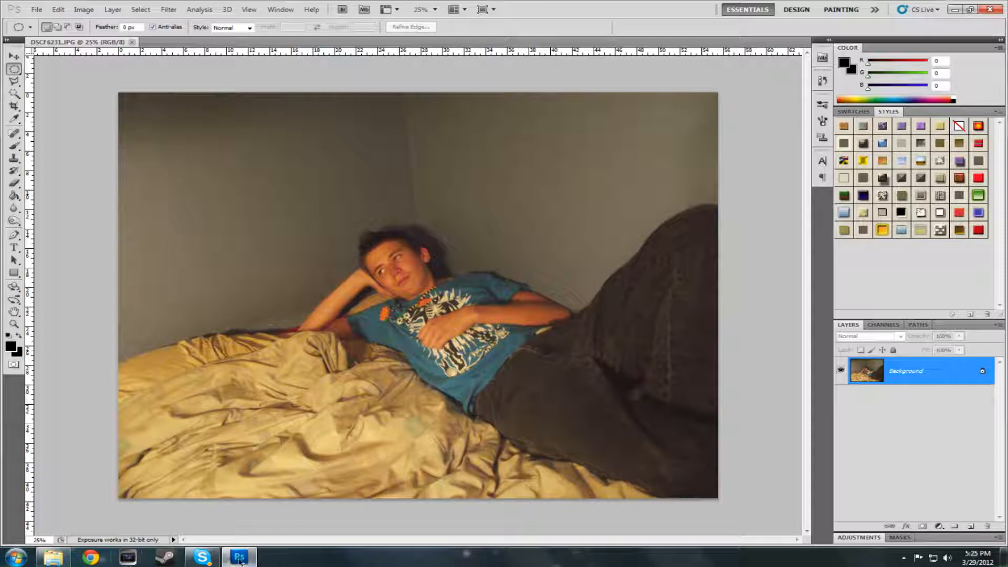
- Place dat_fluttershy_by_brianc1006-d4ih8g2.png from the THINGS folder into the open photo as a new layer
mouse_move(240, 562)
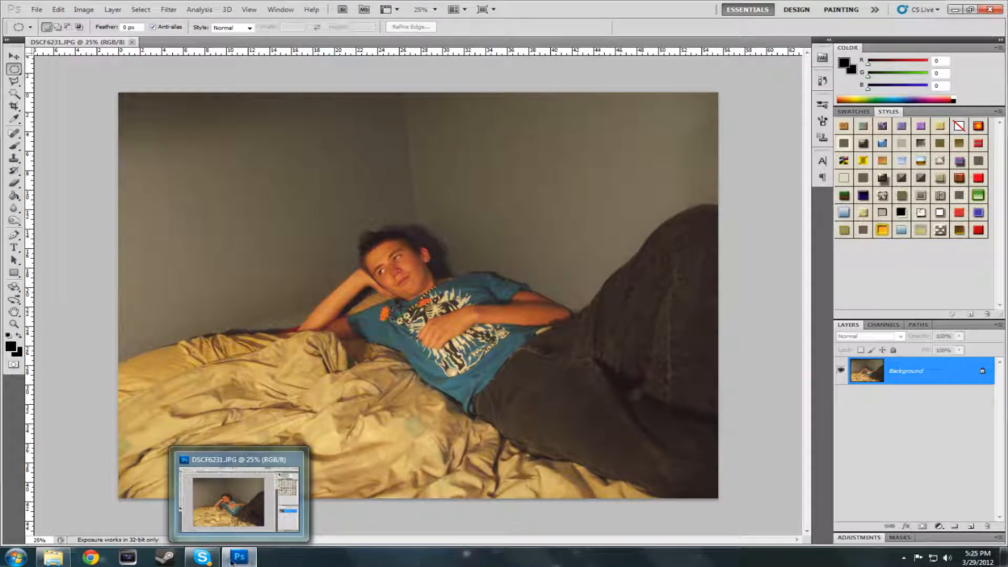
left_click(60, 562)
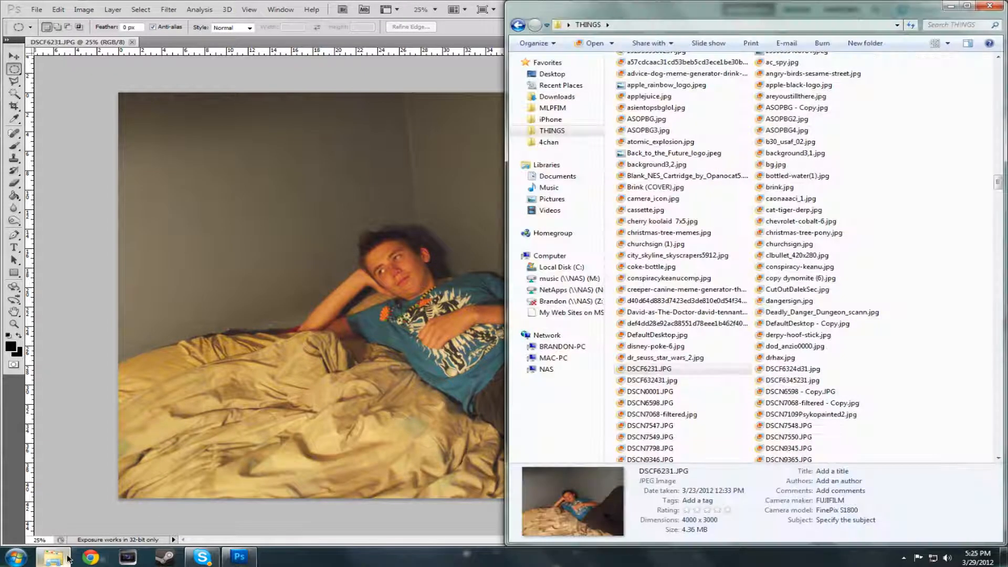
left_click_drag(997, 185, 977, 244)
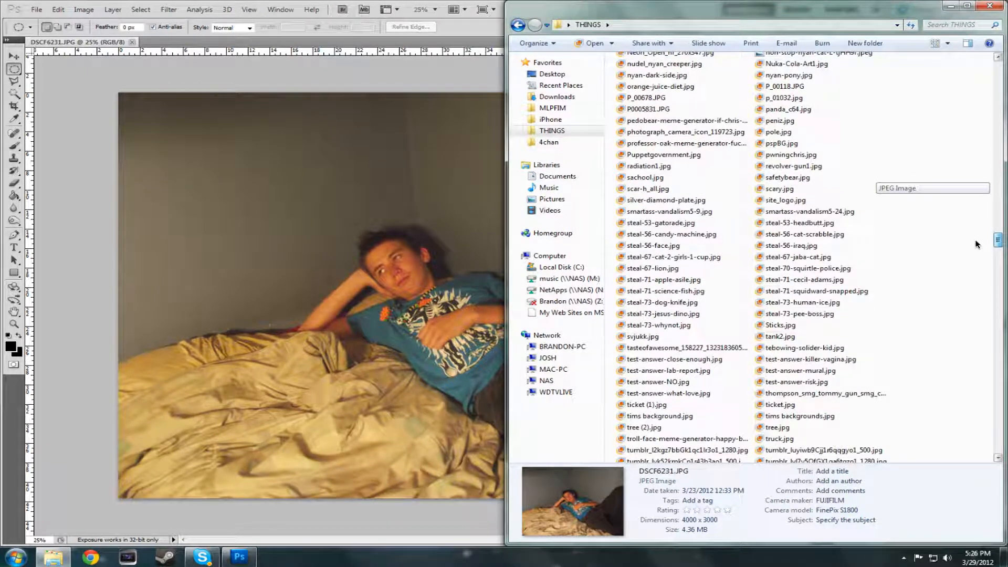
left_click_drag(976, 244, 974, 284)
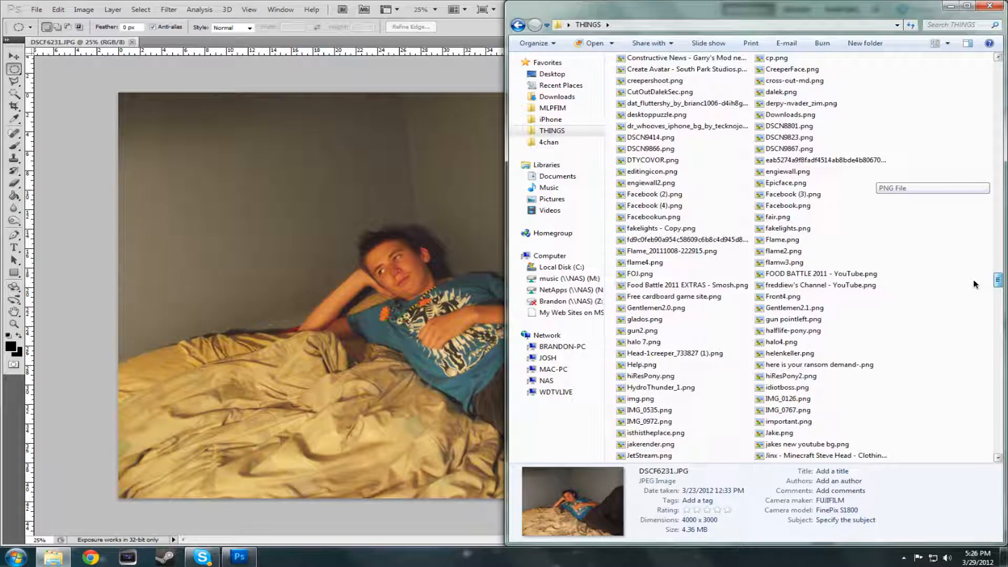
left_click(679, 106)
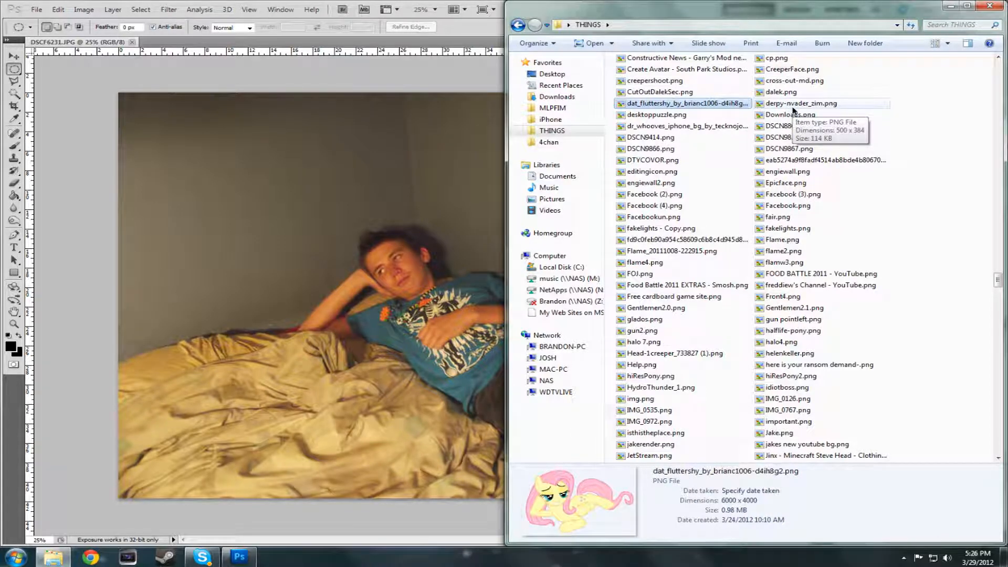
left_click_drag(645, 103, 289, 380)
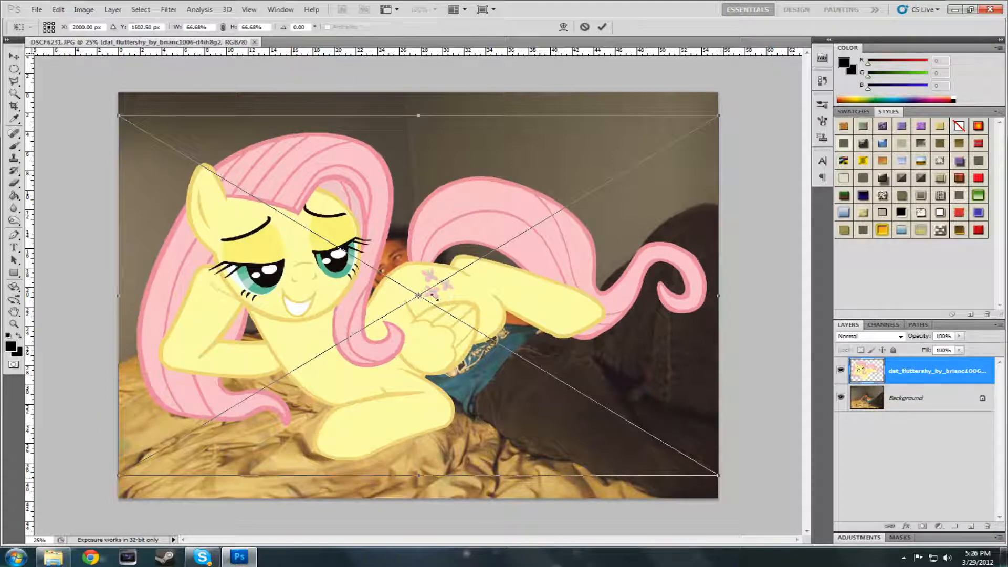
- Scale the placed pony image proportionally to about 35% and commit the transformation
left_click_drag(718, 475, 396, 283)
left_click_drag(397, 282, 420, 294)
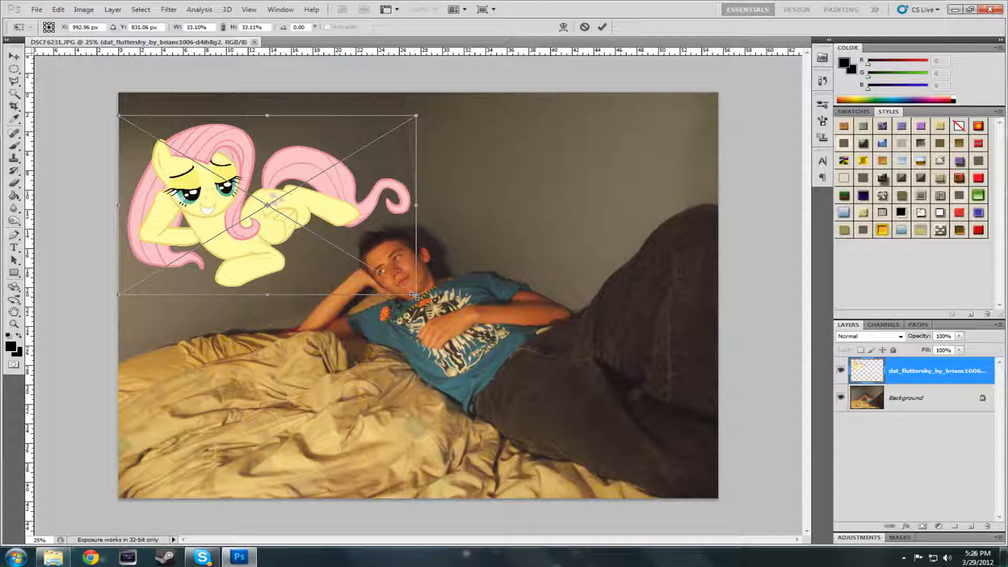
left_click_drag(416, 296, 434, 307)
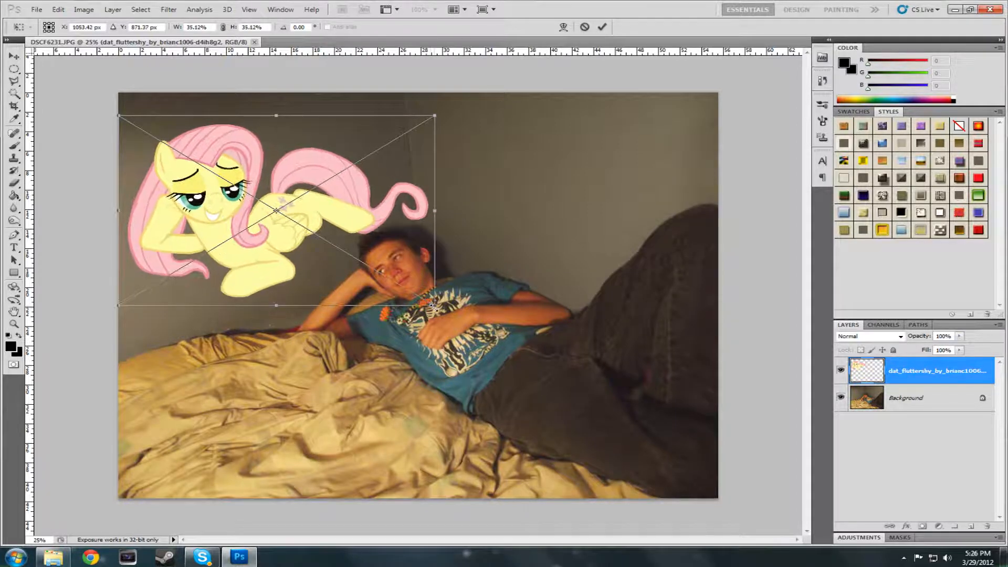
key("m")
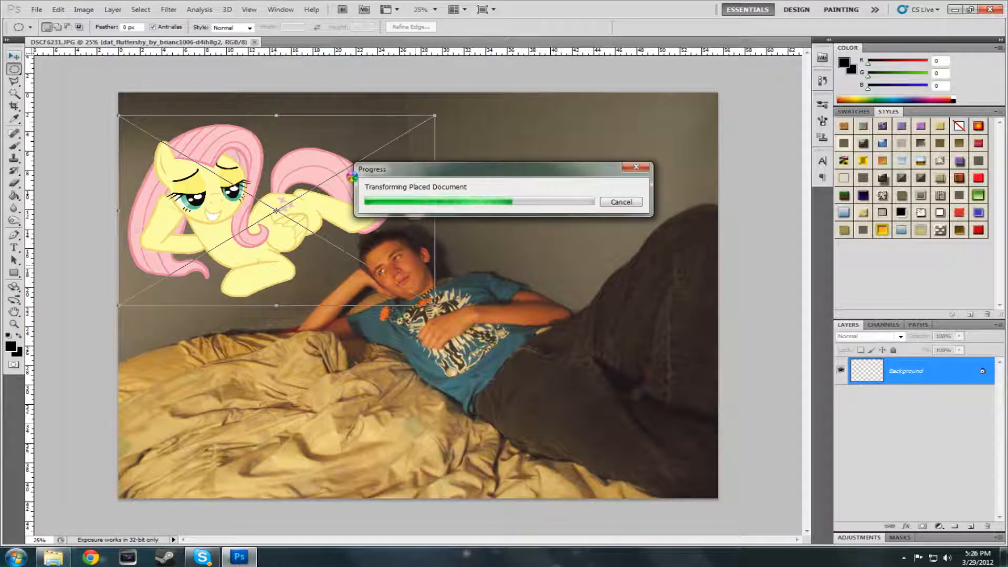
- Move the pony layer down onto the bed sheets in front of the reclining person
key("v")
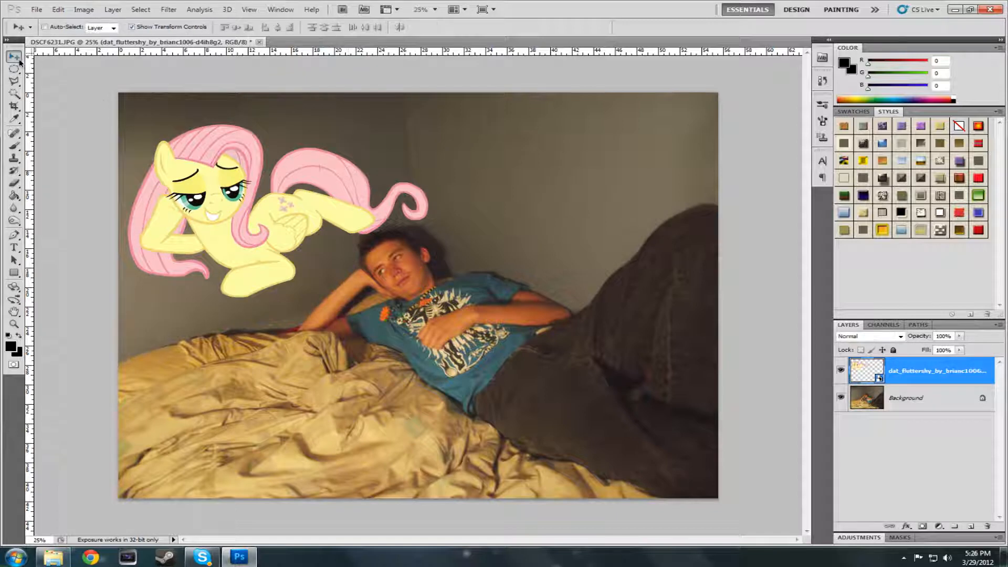
left_click_drag(251, 211, 287, 394)
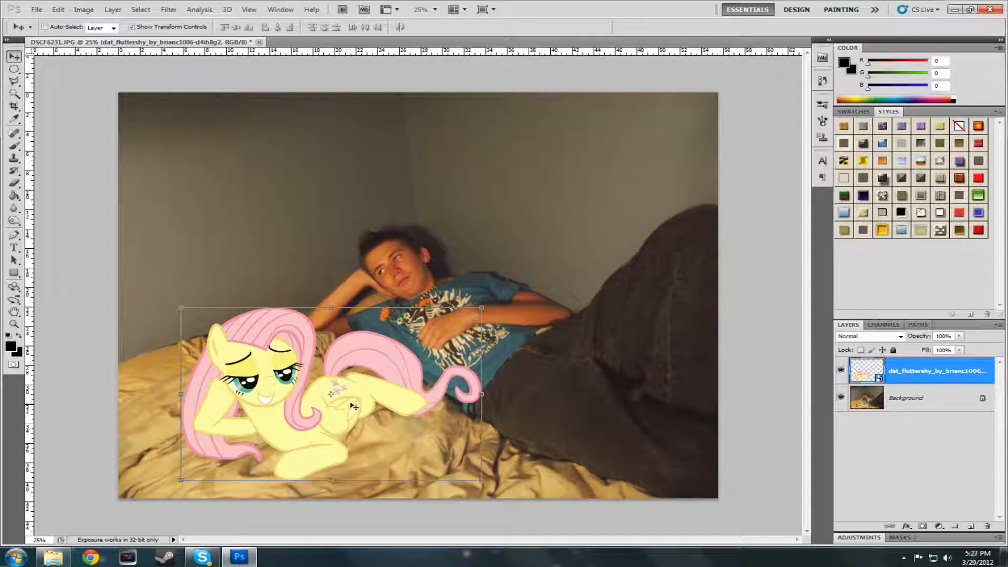
left_click_drag(368, 405, 365, 401)
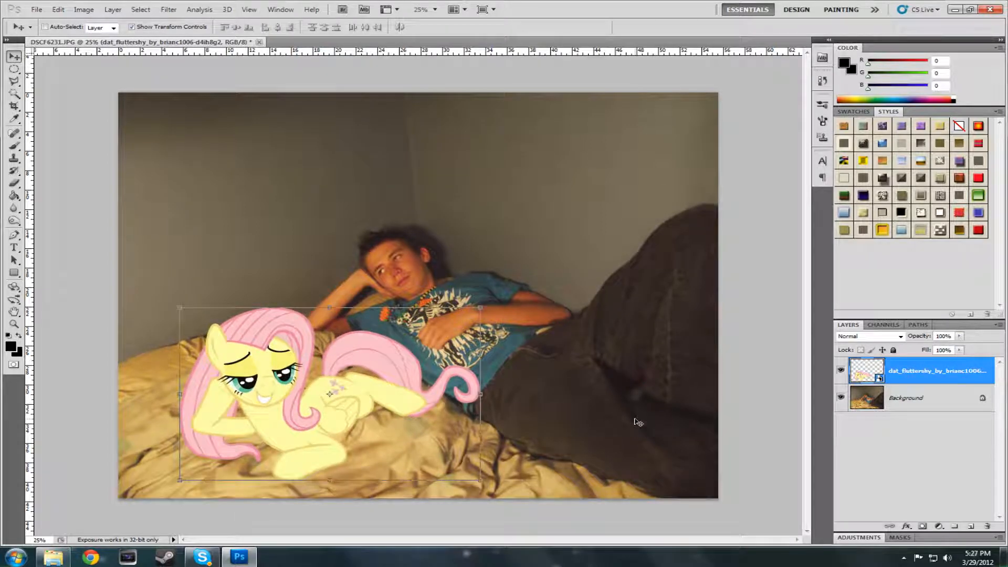
left_click_drag(402, 400, 394, 405)
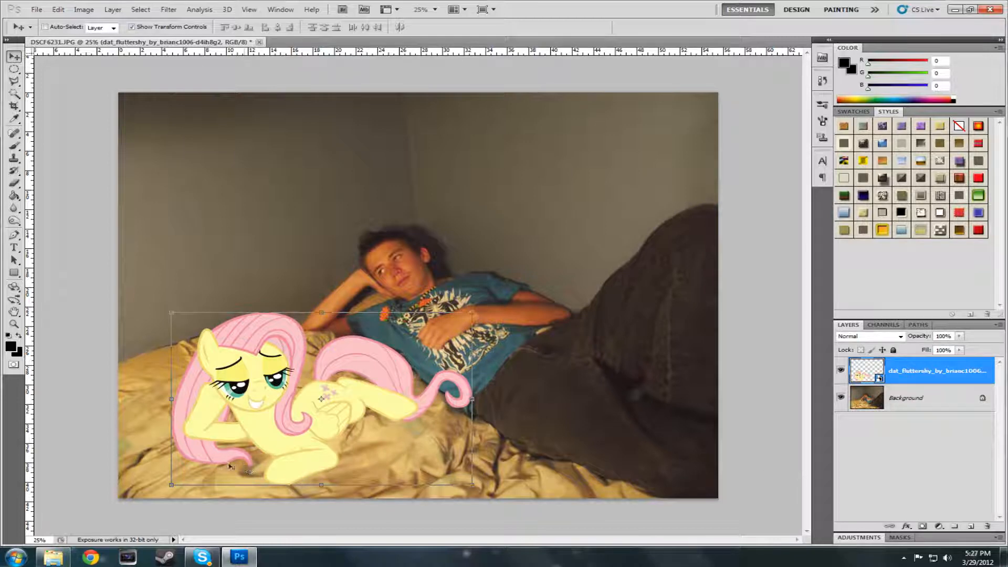
left_click_drag(331, 430, 323, 432)
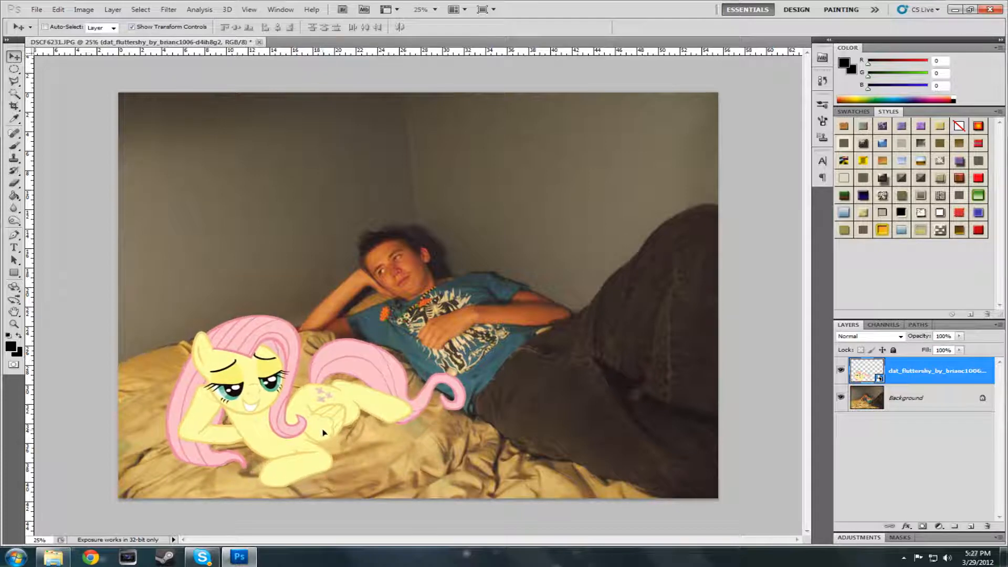
left_click_drag(323, 432, 326, 431)
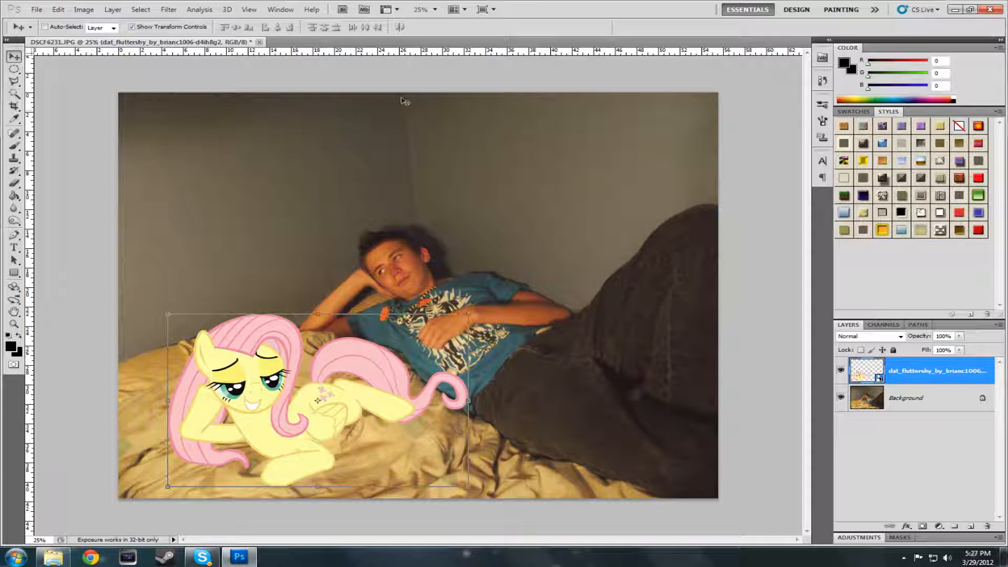
- Rasterize the pony image layer and leave no layer selected
right_click(921, 370)
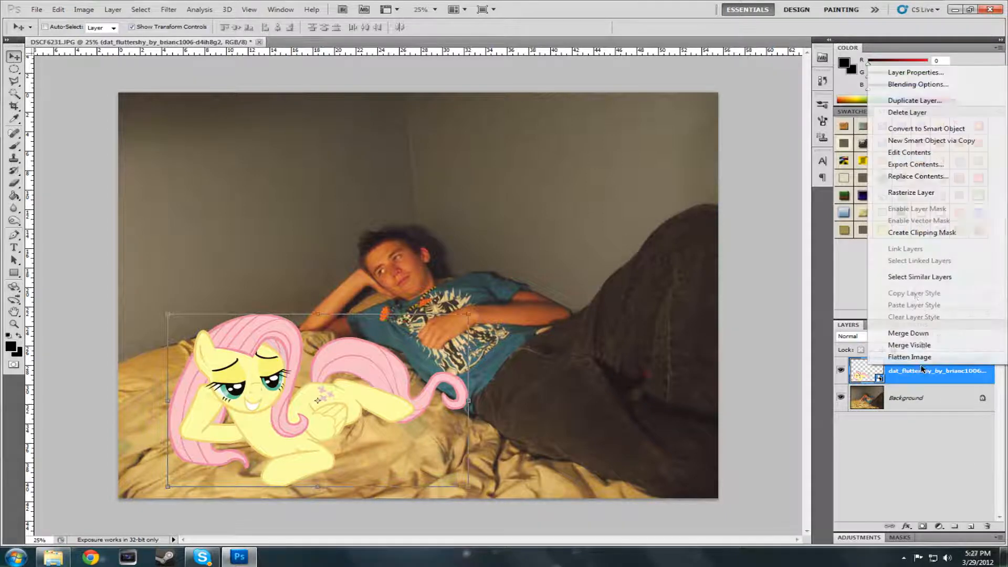
left_click(930, 193)
left_click(890, 469)
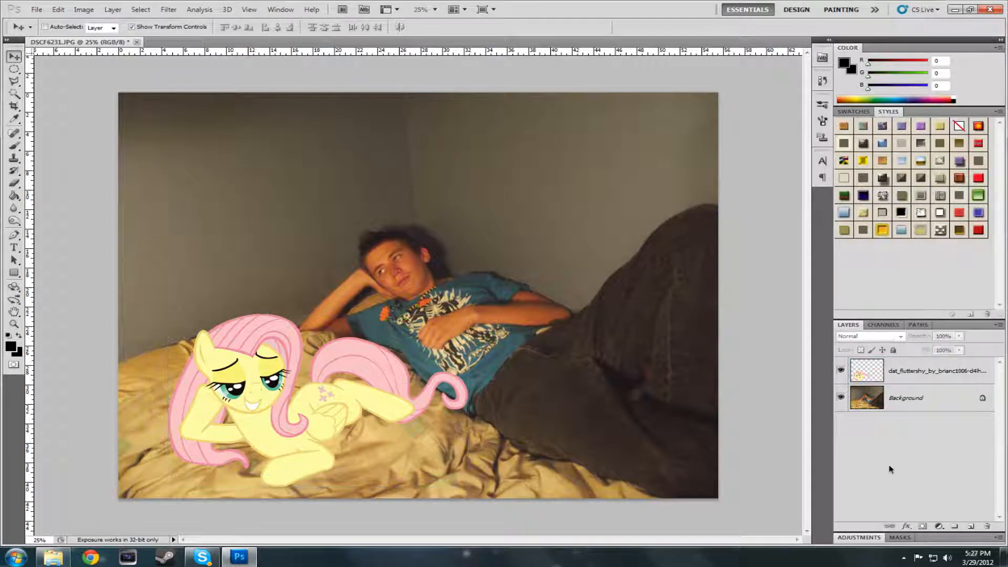
- Add a Curves adjustment layer that darkens the image, with the white point's output at 219 and a midtone point at input 148, output 107
left_click(84, 9)
mouse_move(112, 9)
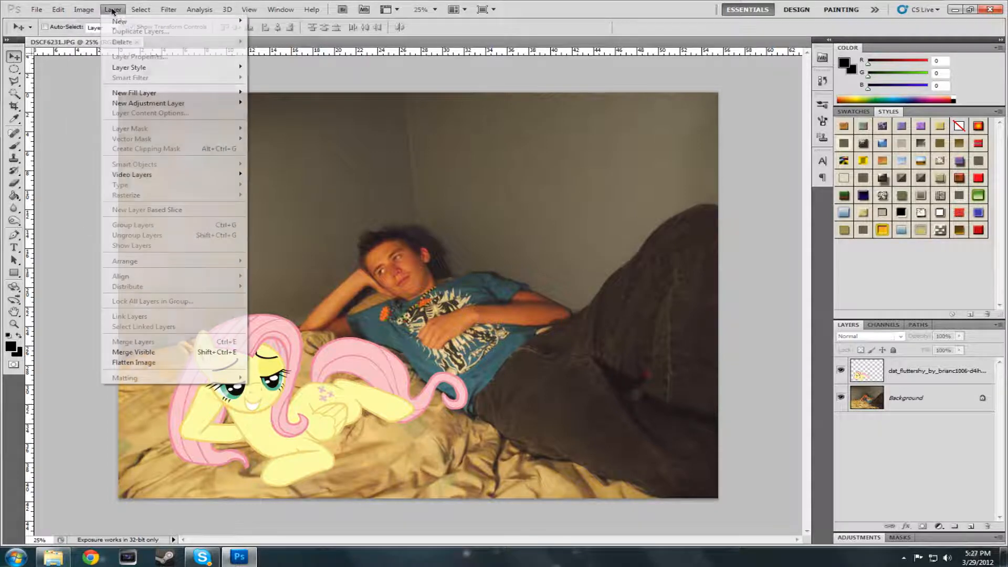
mouse_move(140, 103)
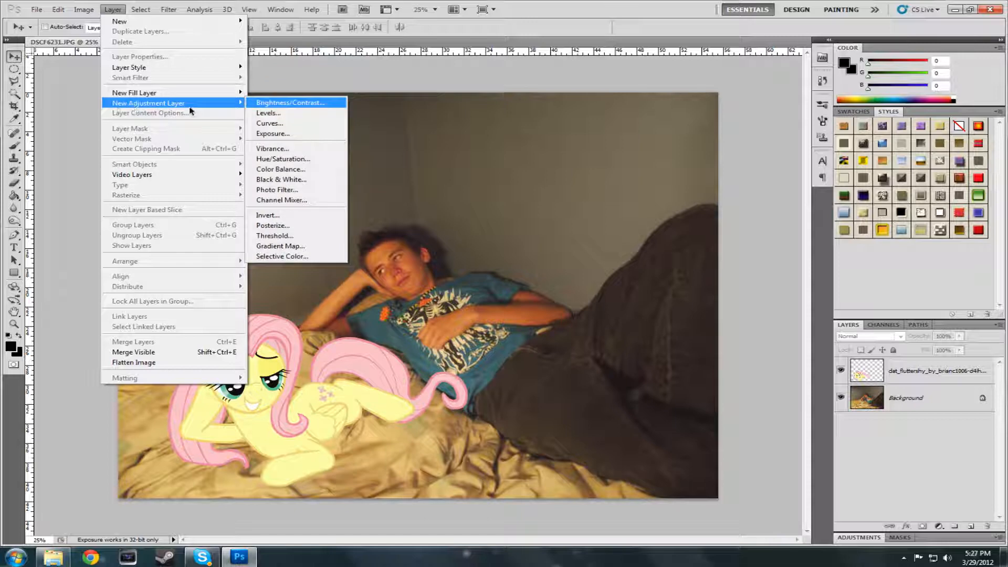
left_click(298, 124)
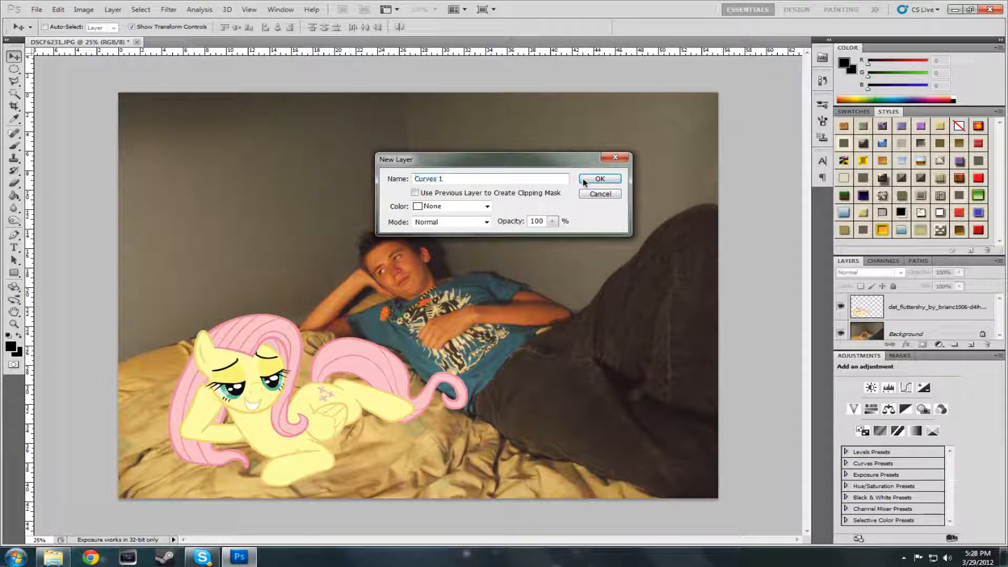
left_click(585, 177)
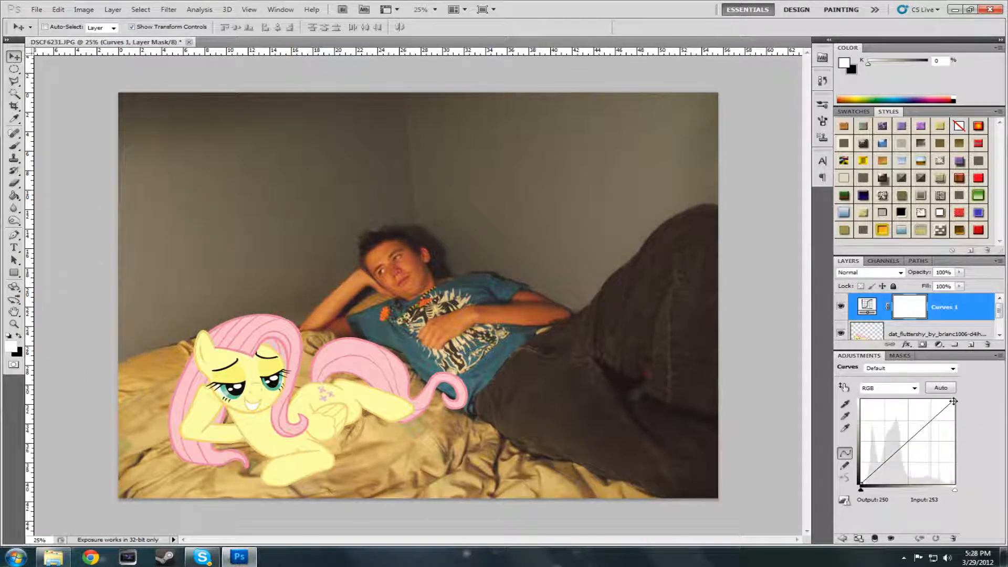
left_click_drag(954, 400, 965, 415)
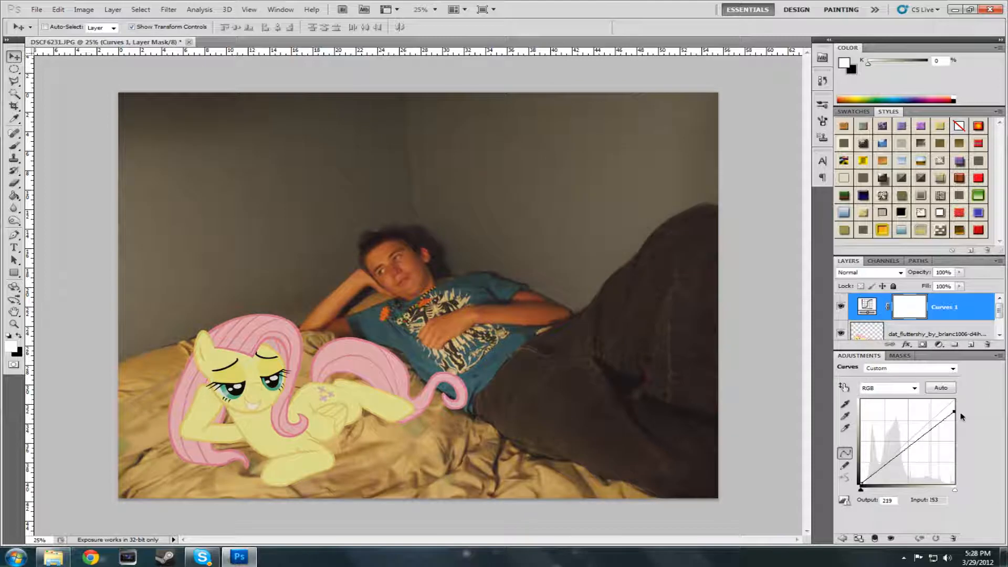
left_click_drag(913, 444, 916, 448)
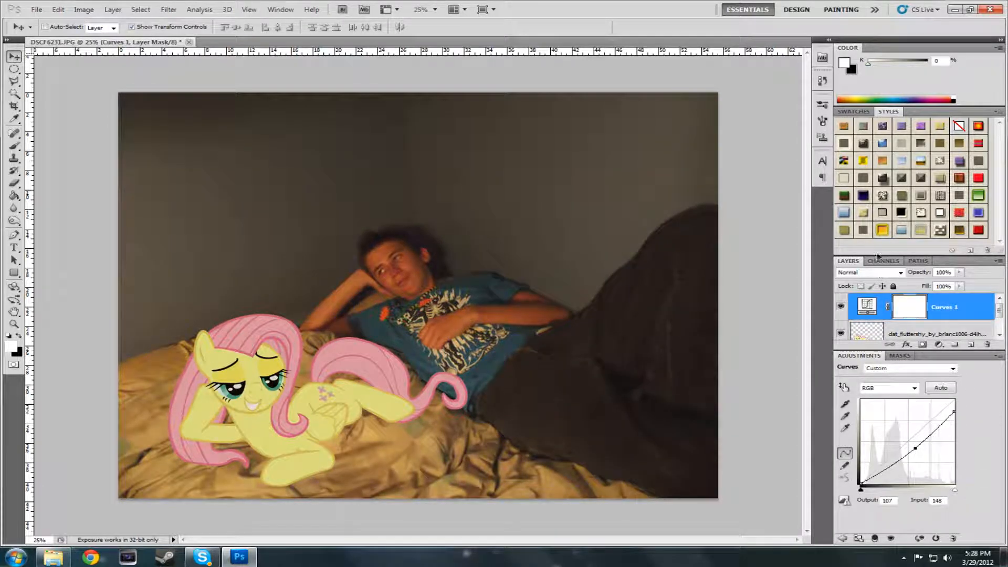
- Load the pony layer's outline as a selection and fill it with black on the Curves 1 mask using the Paint Bucket
left_click_drag(877, 256, 876, 192)
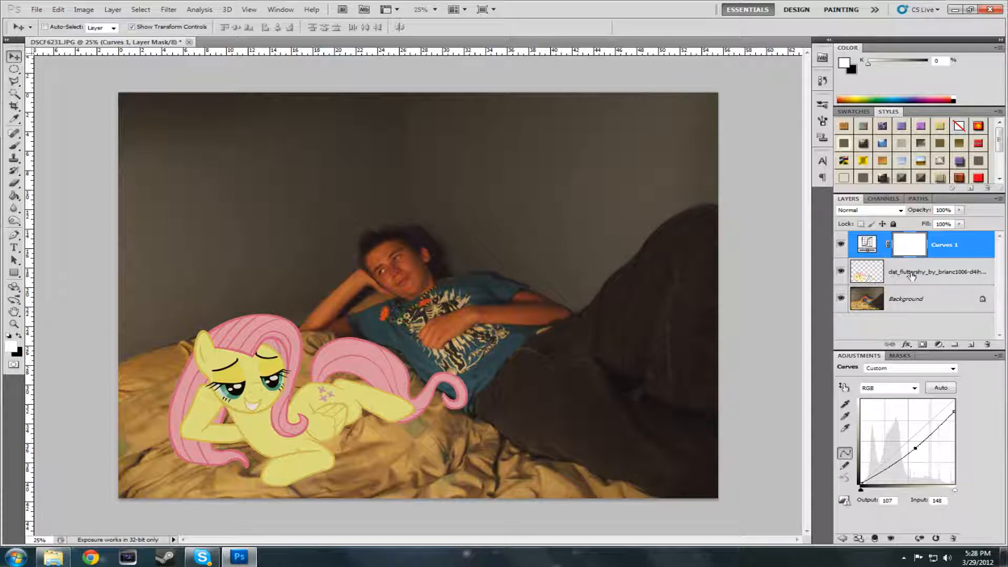
left_click(864, 274, "ctrl")
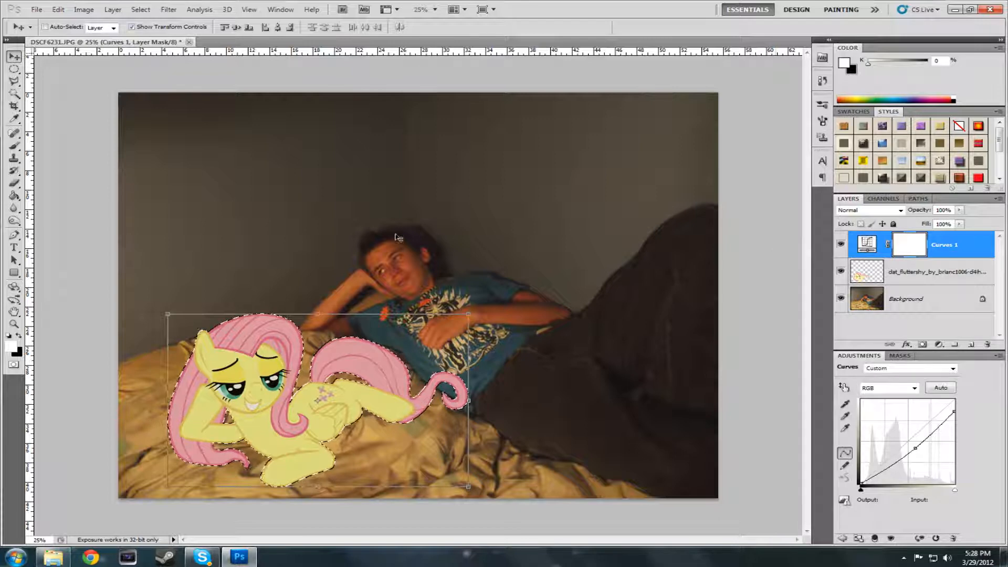
left_click(14, 195)
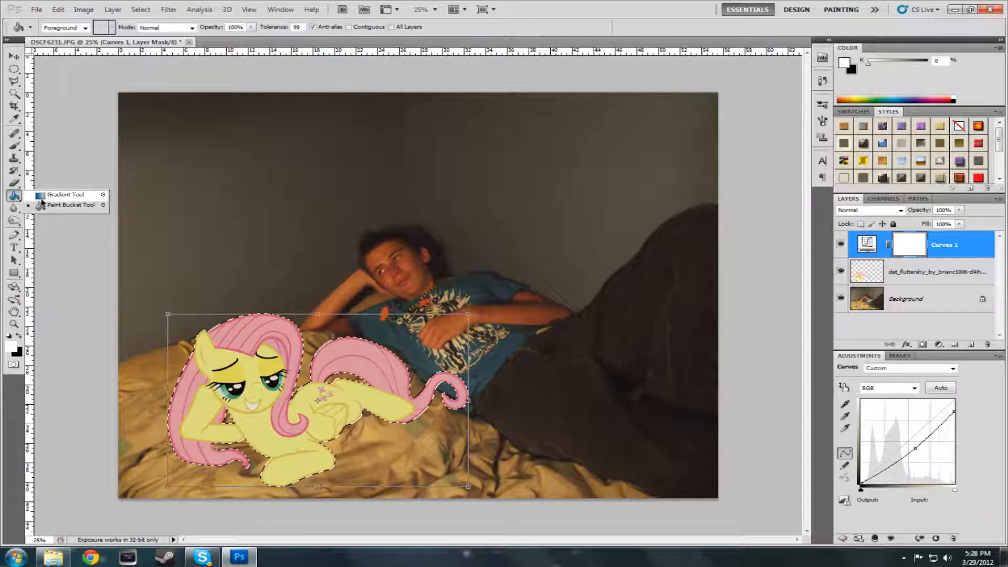
left_click(42, 204)
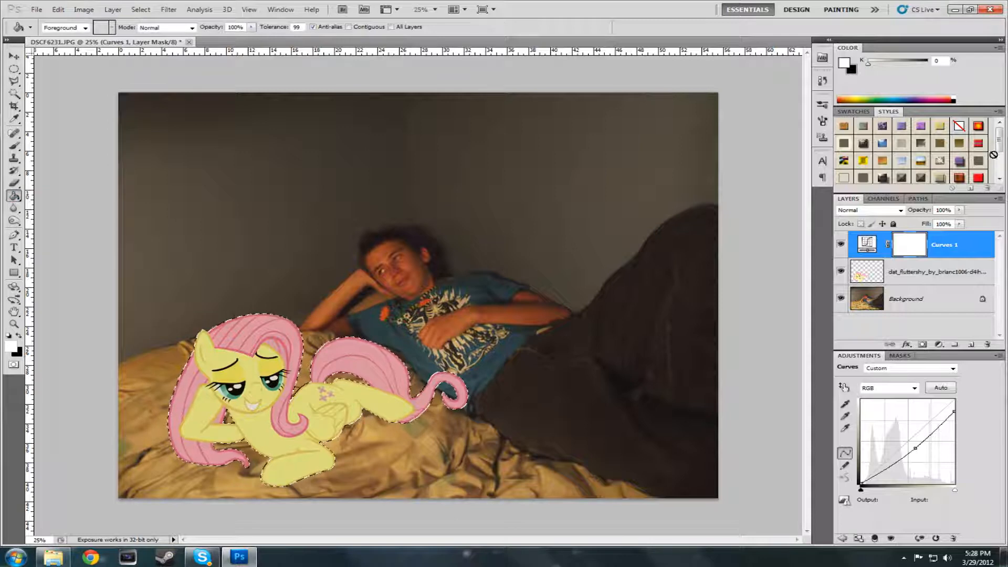
left_click(954, 100)
left_click(273, 325)
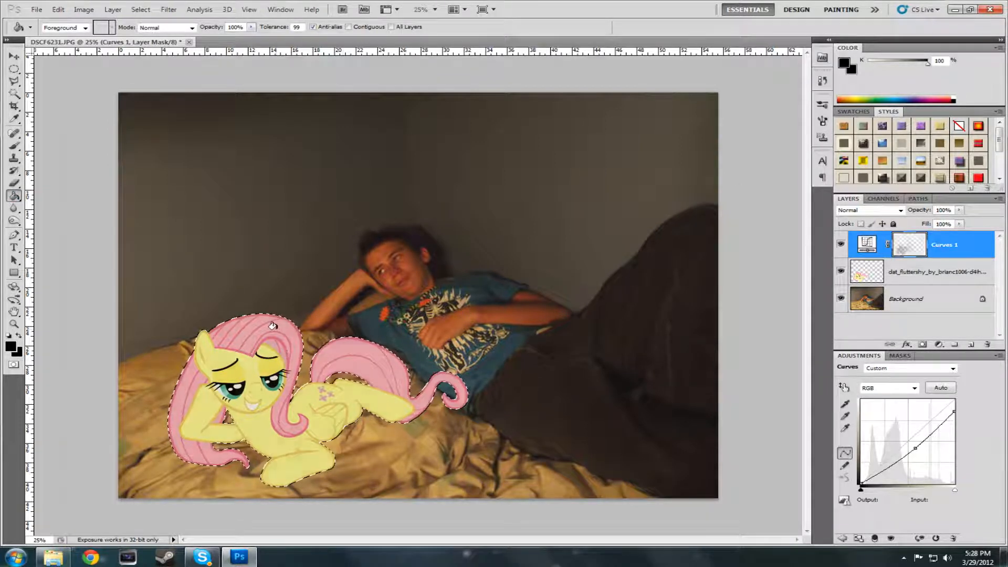
- Invert the selection, fill the rest of the Curves 1 mask with black, and invert the selection back to the pony
left_click(145, 11)
left_click(149, 51)
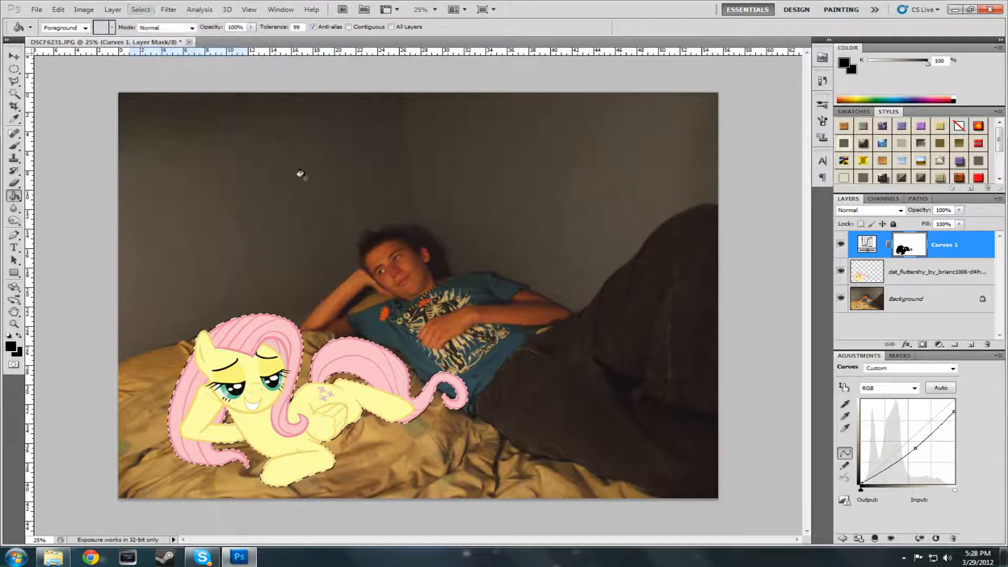
left_click(141, 9)
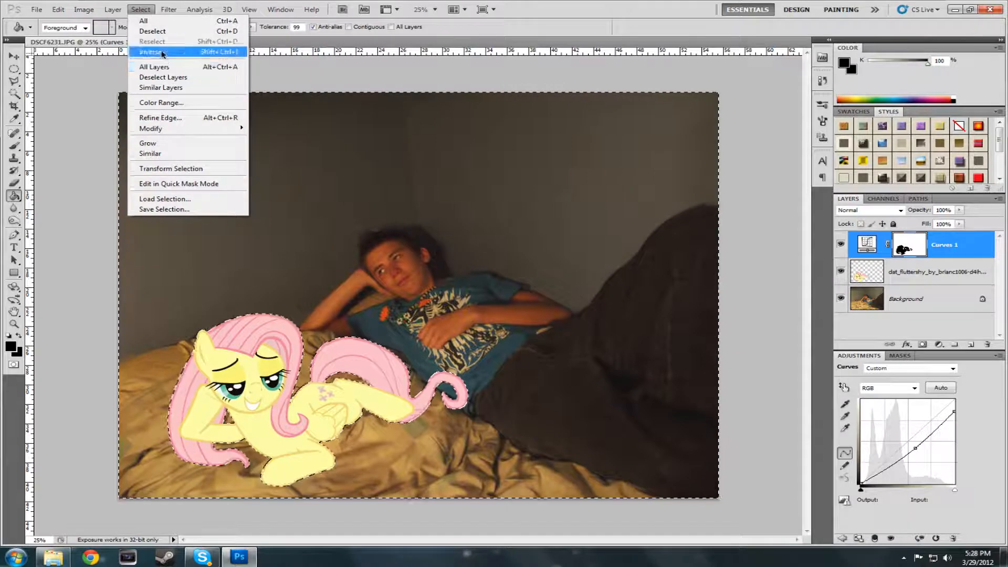
left_click(364, 198)
left_click(359, 214)
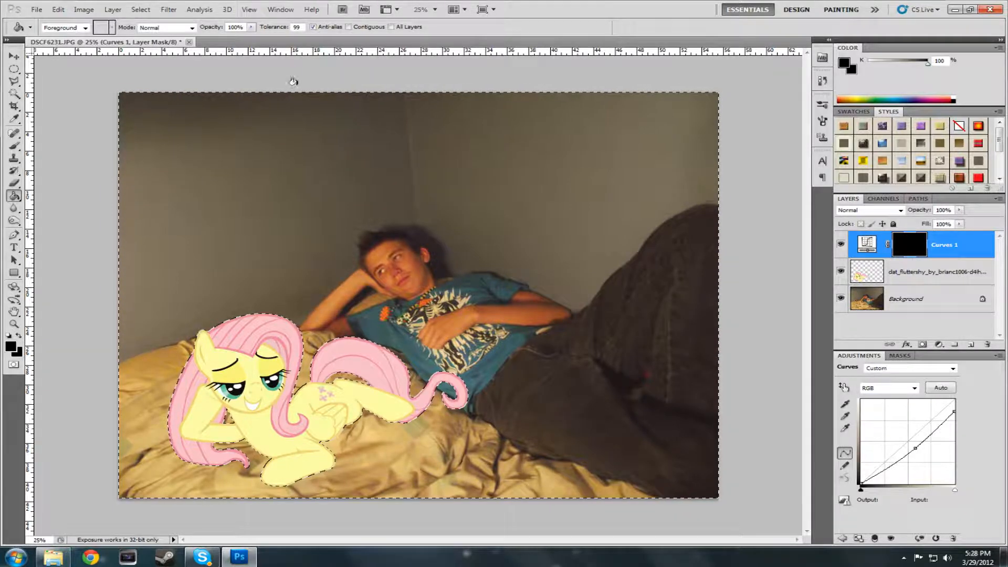
left_click(141, 9)
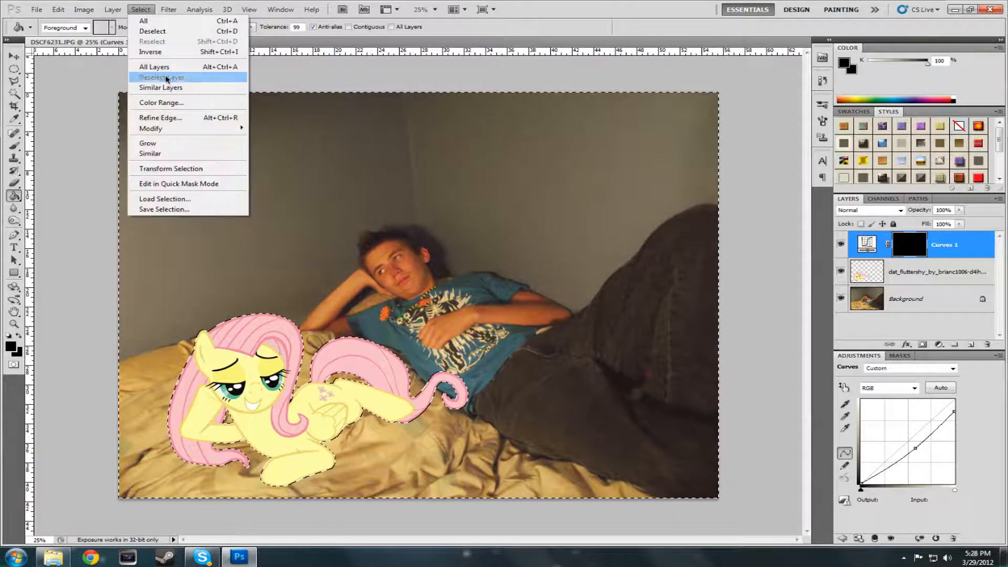
left_click(152, 52)
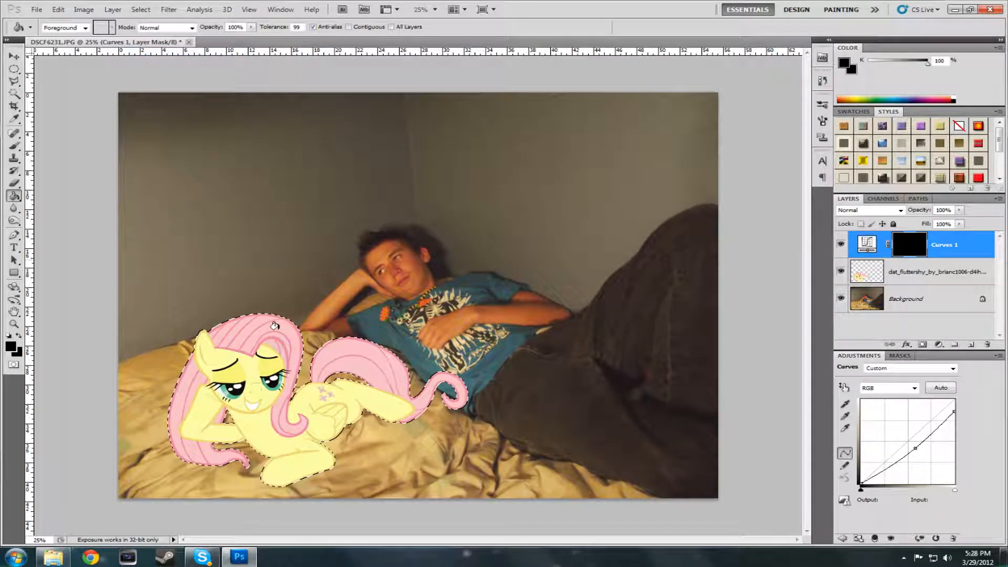
- Set up a soft brush of 147 px with 0% hardness for close-up work on the pony
left_click(13, 324)
left_click_drag(186, 366, 736, 354)
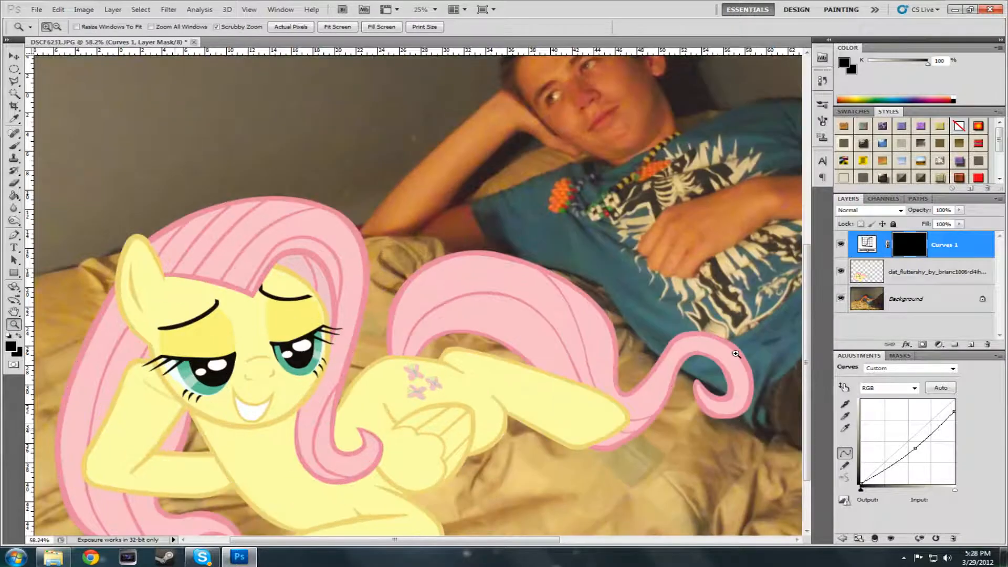
left_click_drag(808, 302, 812, 345)
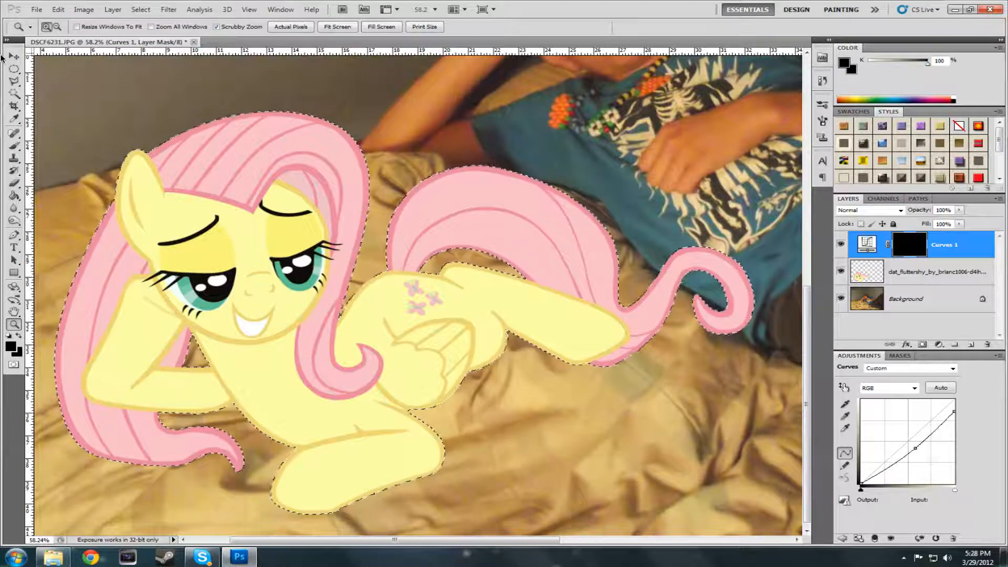
left_click(13, 145)
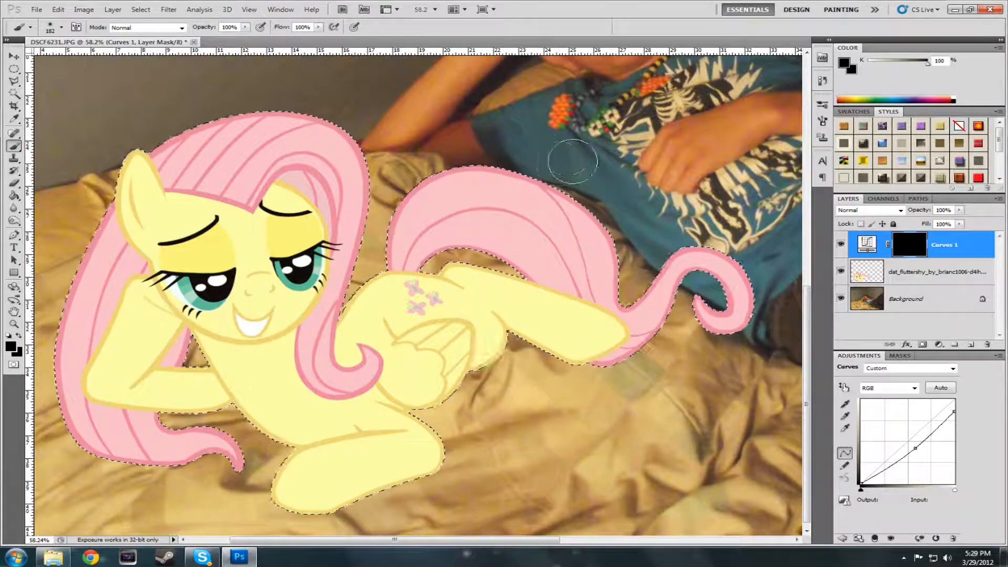
right_click(573, 153)
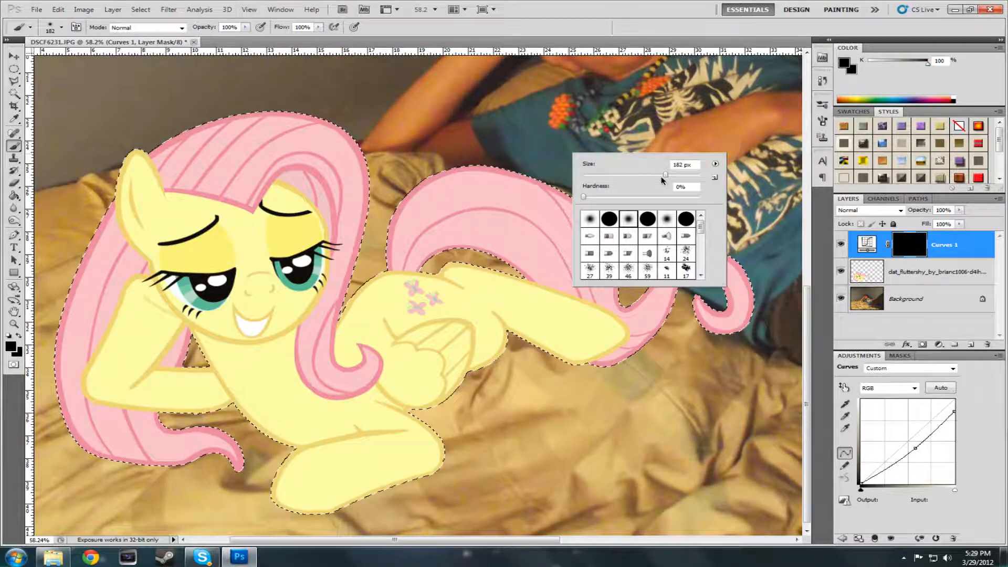
left_click(585, 197)
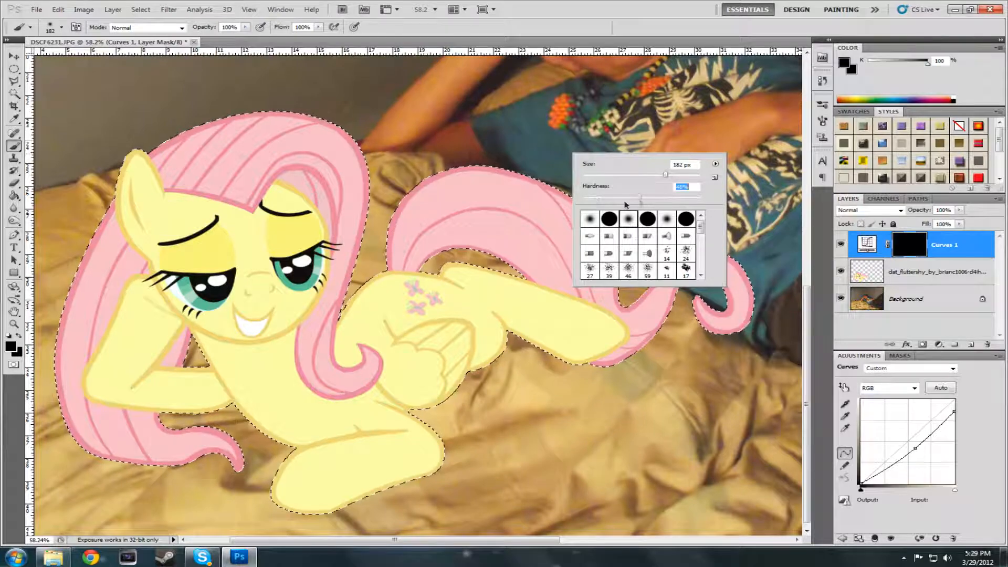
left_click_drag(664, 175, 656, 176)
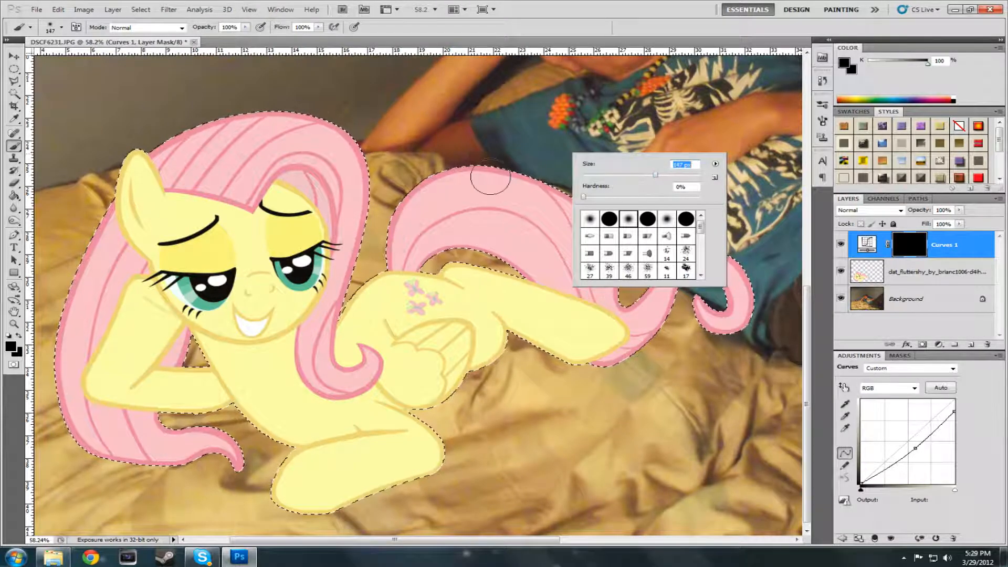
key("Return")
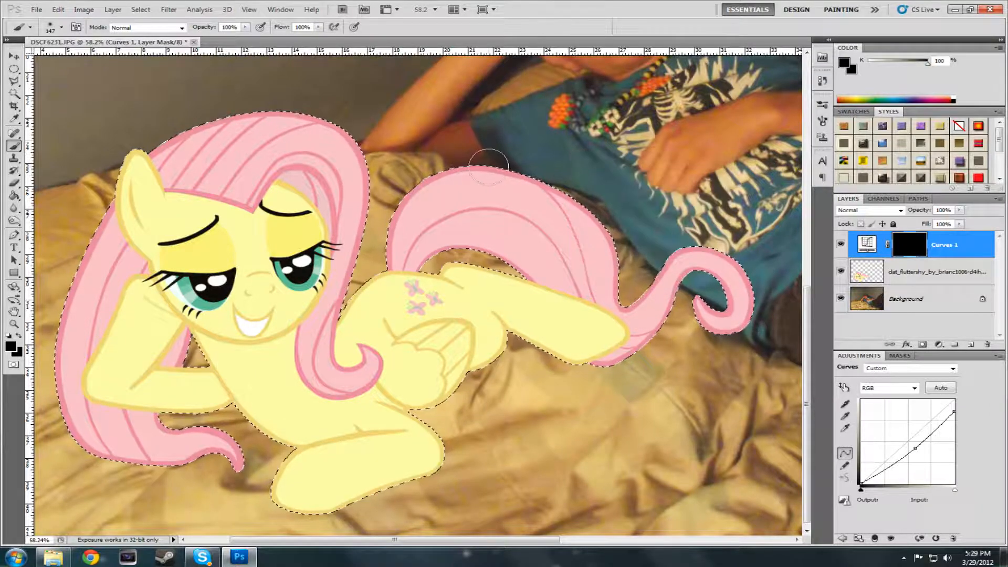
- Paint white on the Curves 1 mask to shade the pony under the tail and mane and along the face, body and legs
left_click(954, 98)
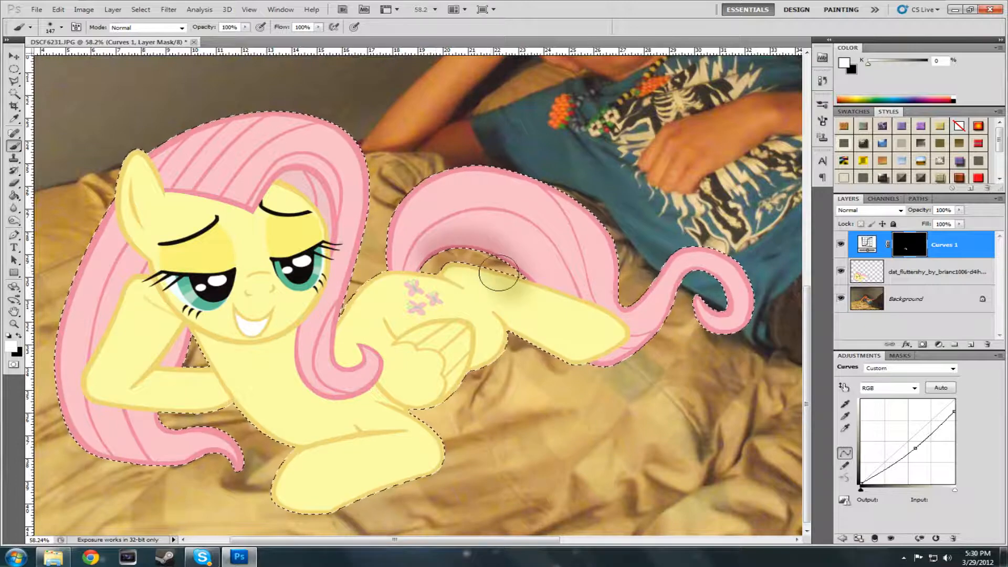
left_click_drag(623, 336, 625, 373)
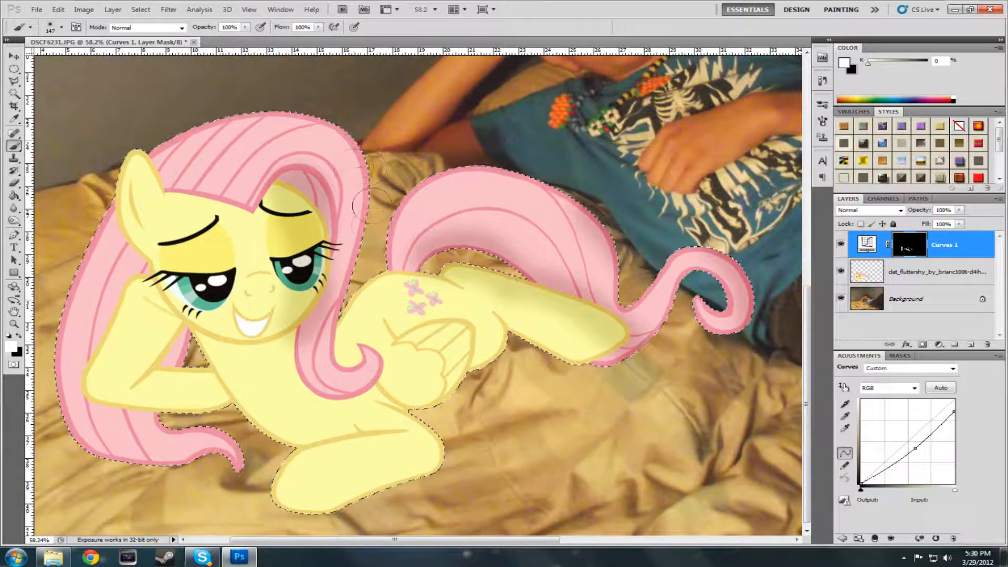
left_click_drag(352, 285, 349, 289)
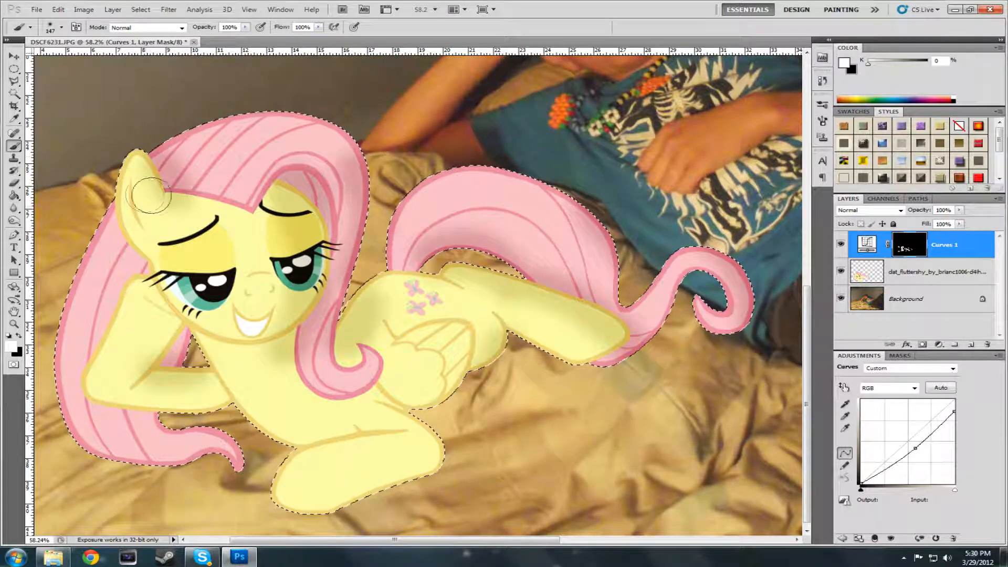
- Shade the inner ear with a 55 px brush, and the lower front leg with the brush enlarged to 141 px
key("Return")
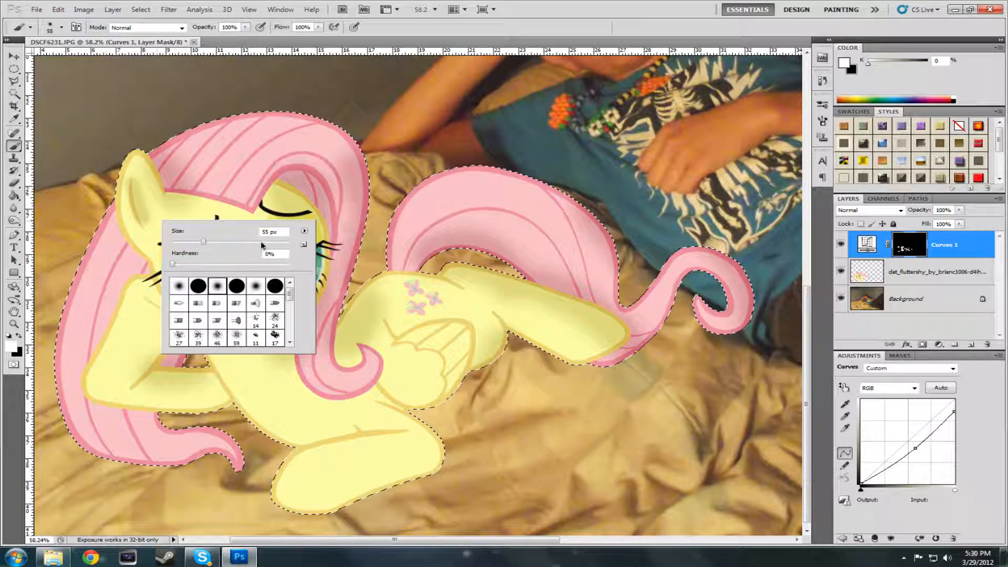
left_click_drag(244, 242, 242, 242)
key("Return")
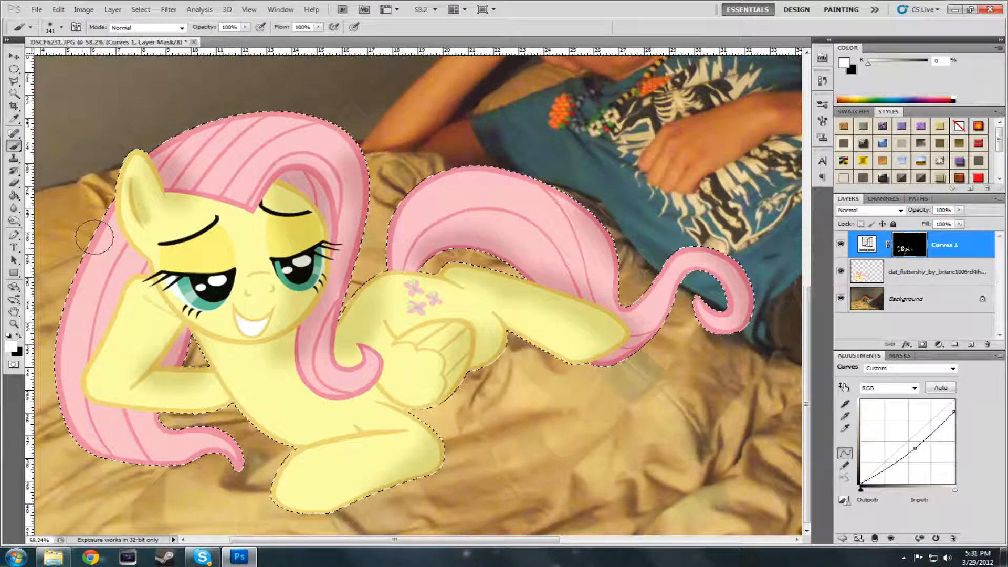
- Soften the painted shading on the Curves 1 mask with a Gaussian Blur of 14.8 pixels radius
left_click(141, 9)
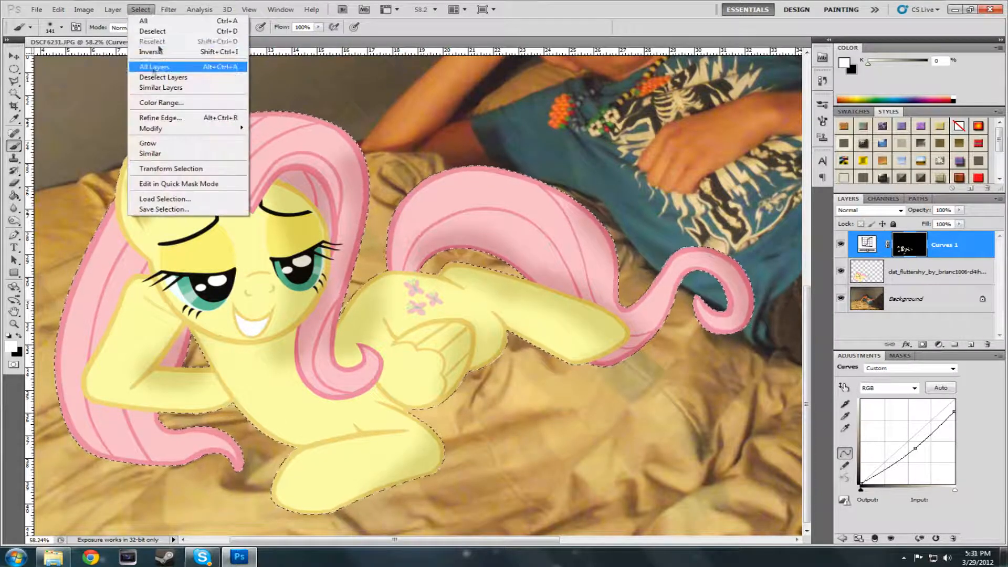
mouse_move(169, 9)
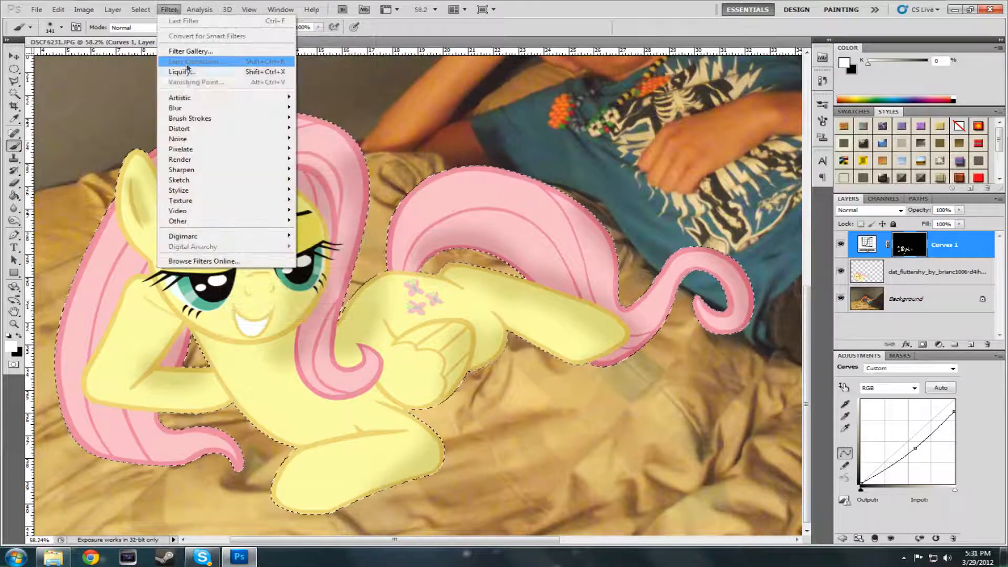
left_click(326, 149)
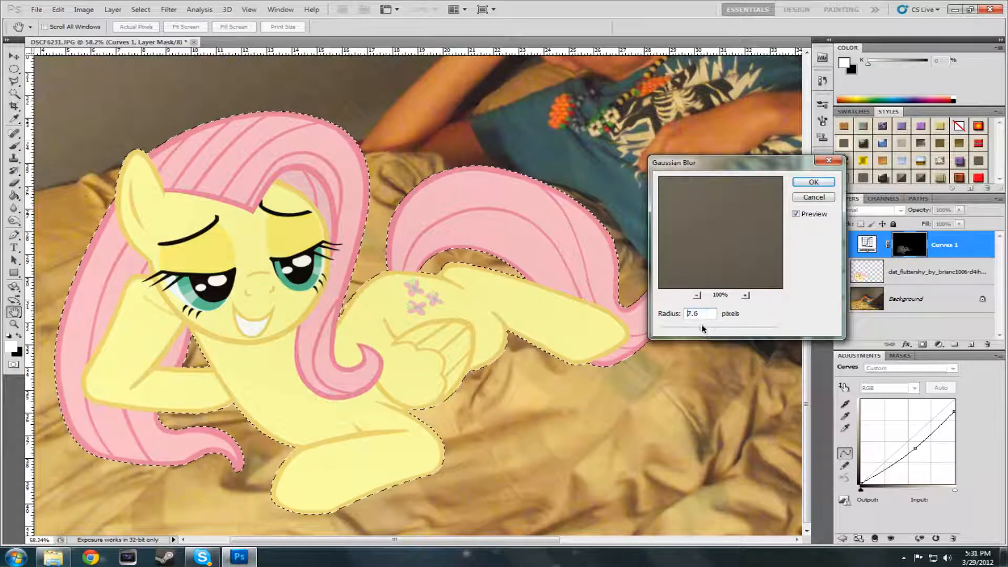
left_click_drag(703, 328, 708, 328)
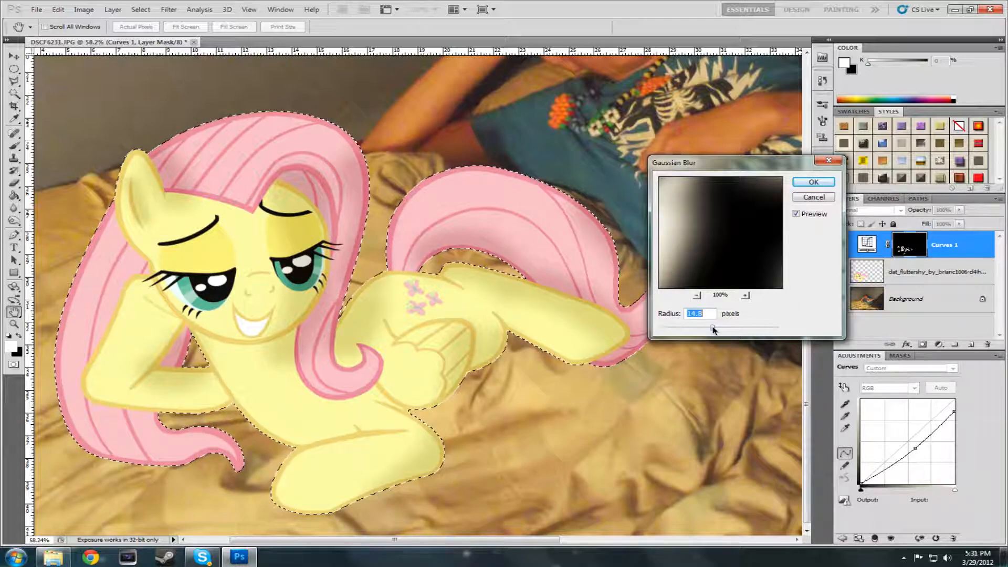
left_click(800, 183)
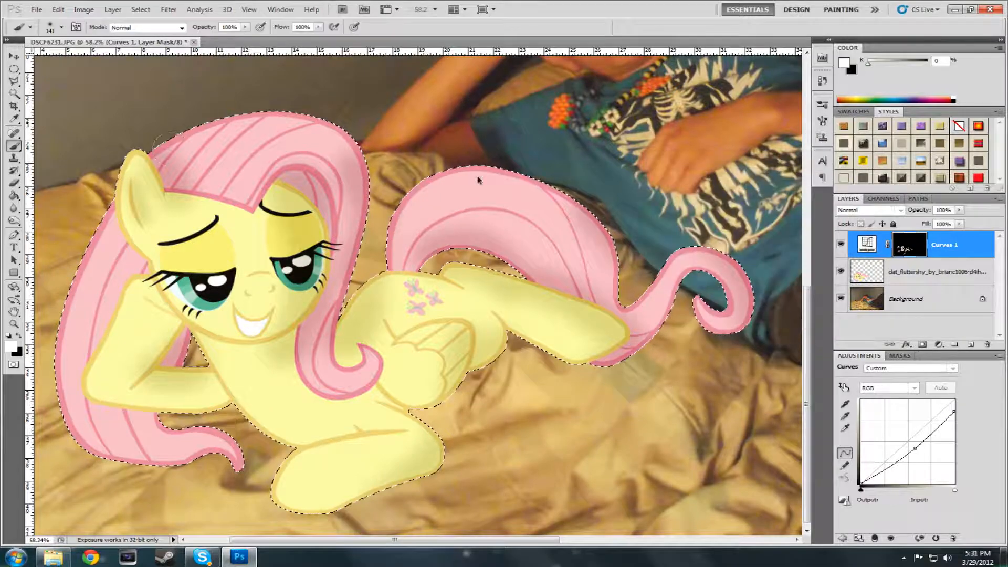
- Switch the painting colour to black and set the brush to 82 px with 21% hardness
right_click(195, 84)
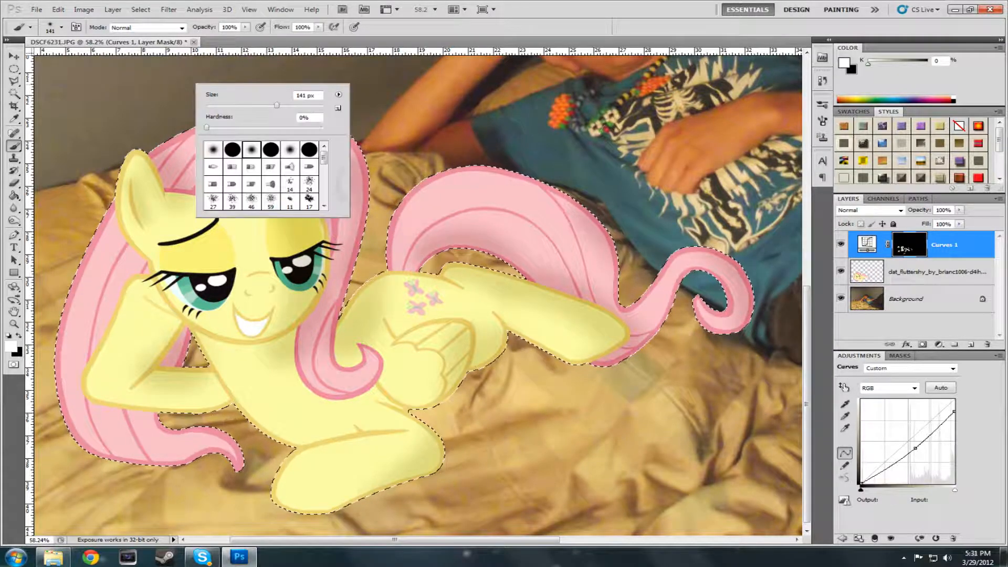
left_click(954, 100)
right_click(568, 116)
left_click(621, 137)
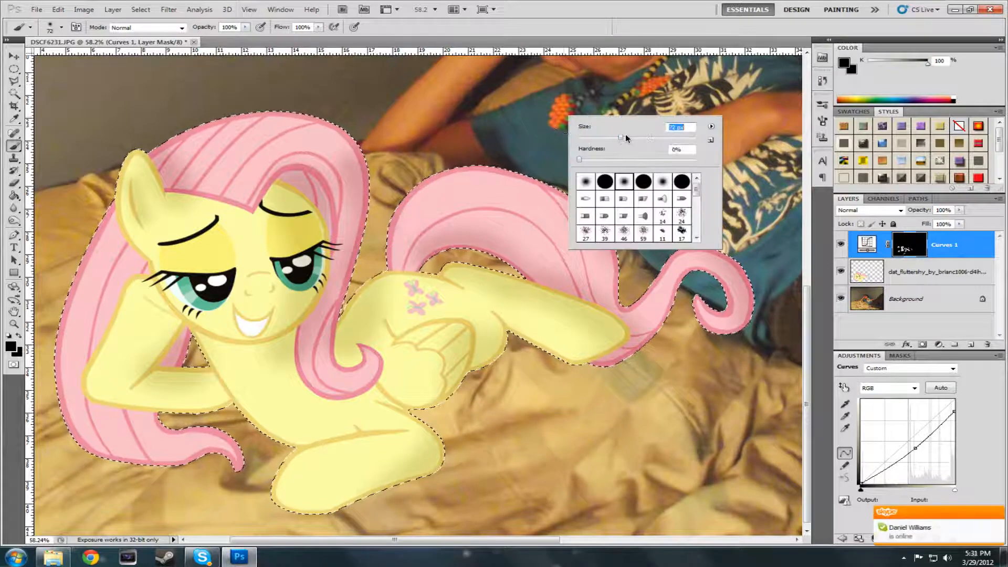
left_click(603, 158)
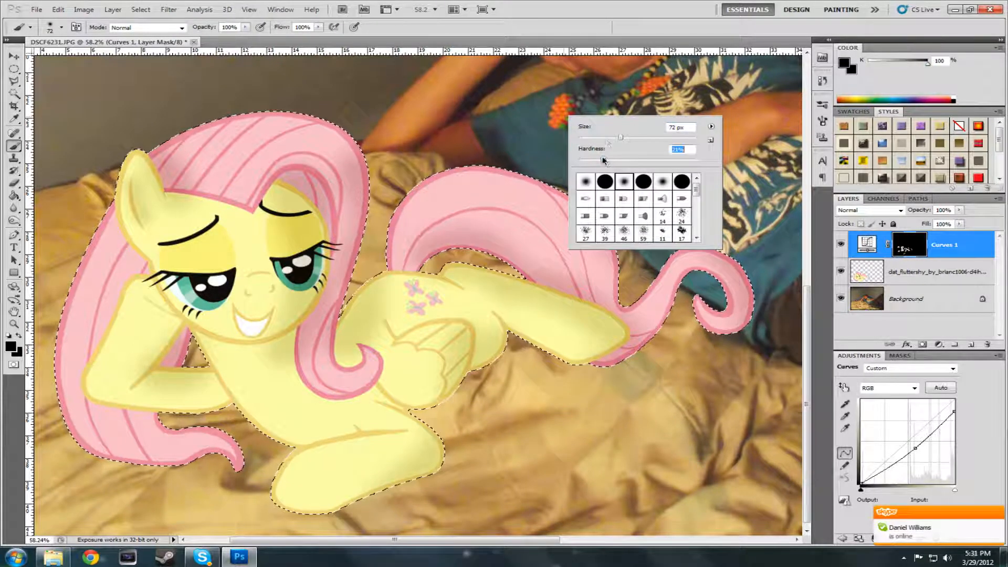
left_click(627, 137)
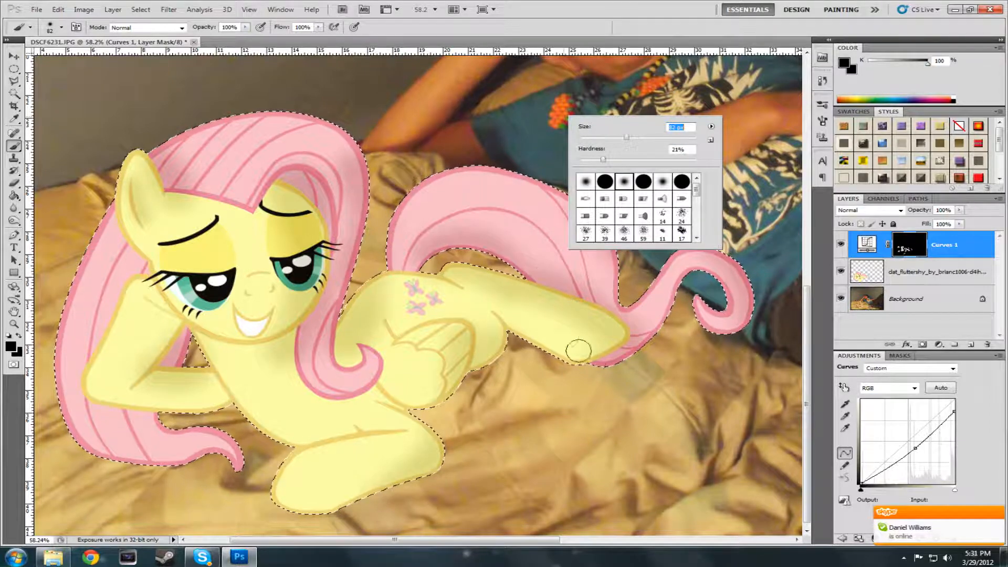
key("Return")
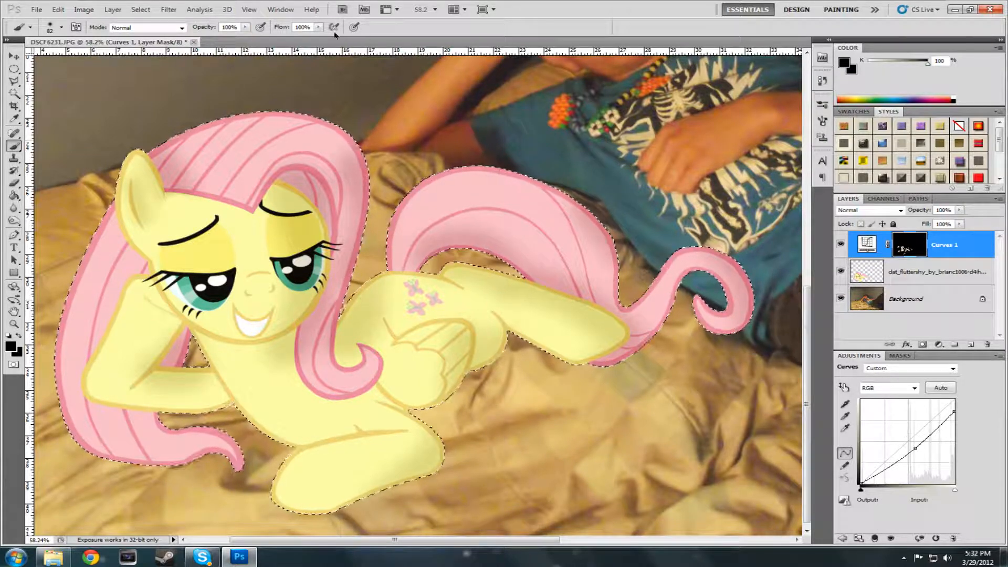
- Invert the selection to the area outside the pony and set up a white brush of 137 px with 0% hardness
left_click(140, 10)
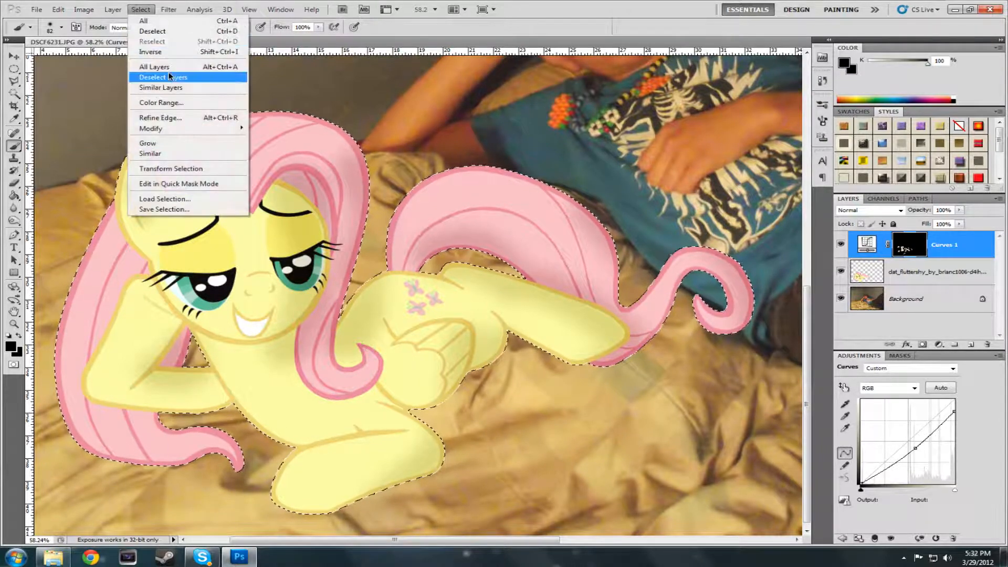
left_click(173, 52)
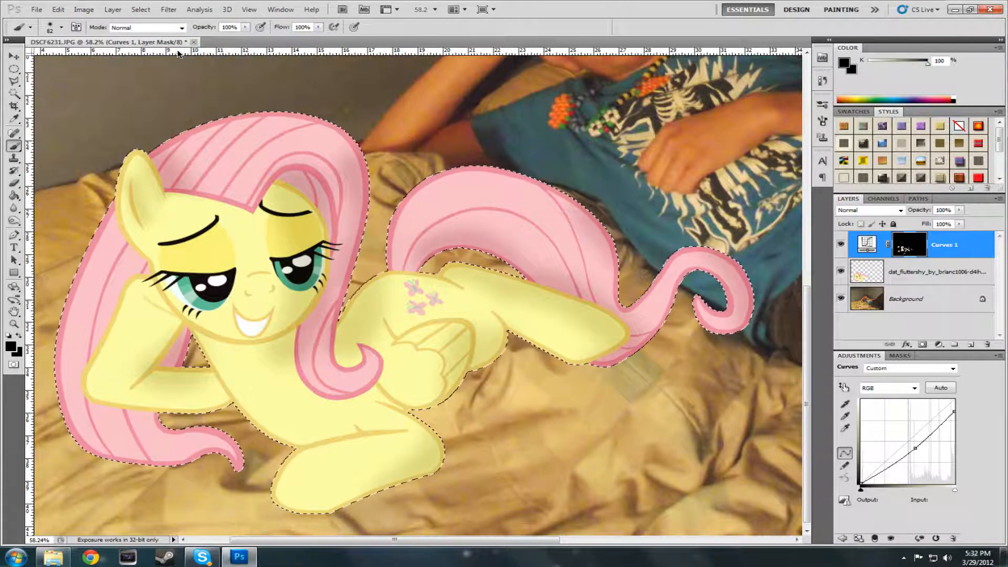
left_click(955, 98)
right_click(573, 126)
left_click_drag(634, 149, 652, 149)
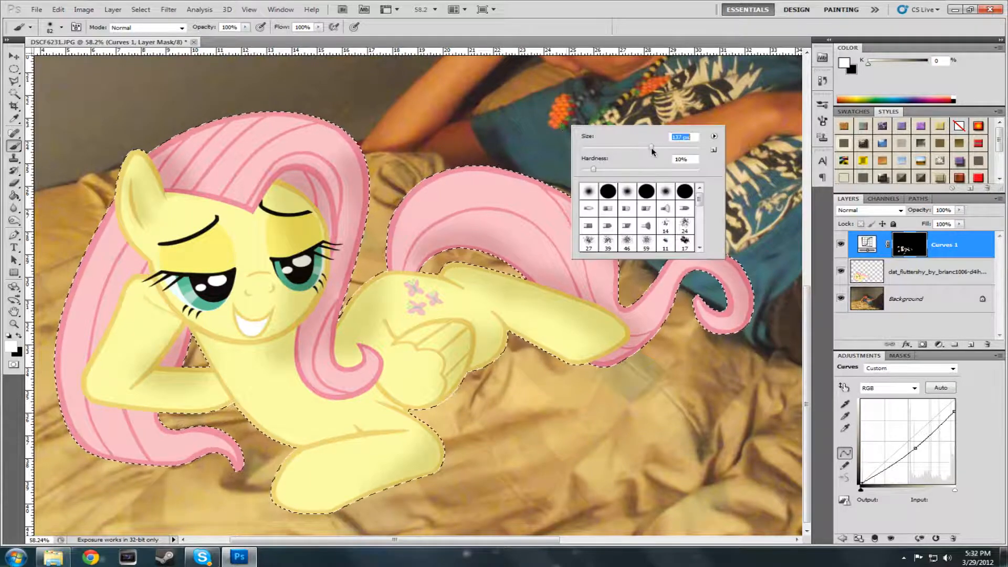
left_click_drag(599, 172, 581, 170)
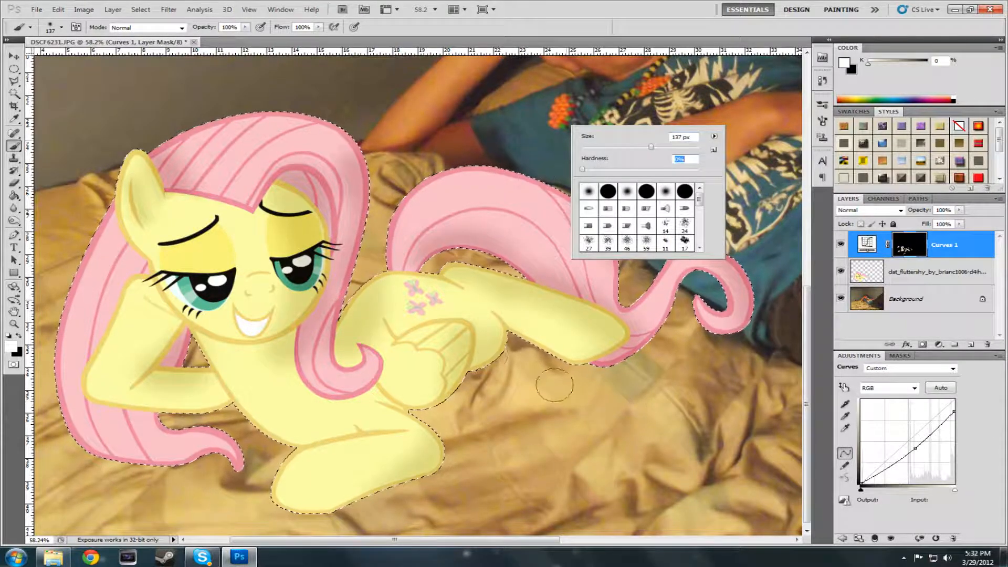
- Paint shadows on the bedding around the pony on the Curves 1 mask, and deselect
left_click(542, 422)
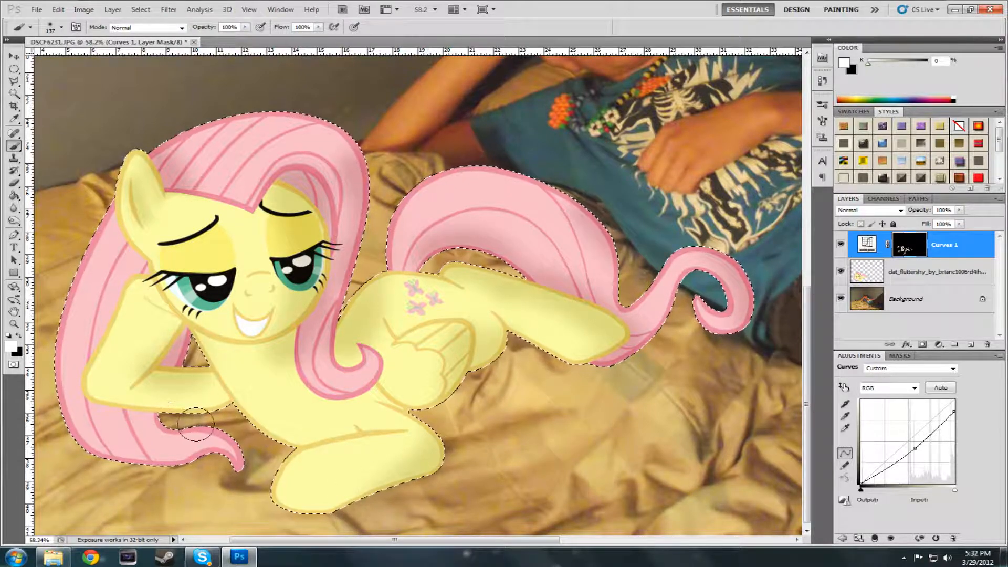
left_click_drag(195, 425, 209, 442)
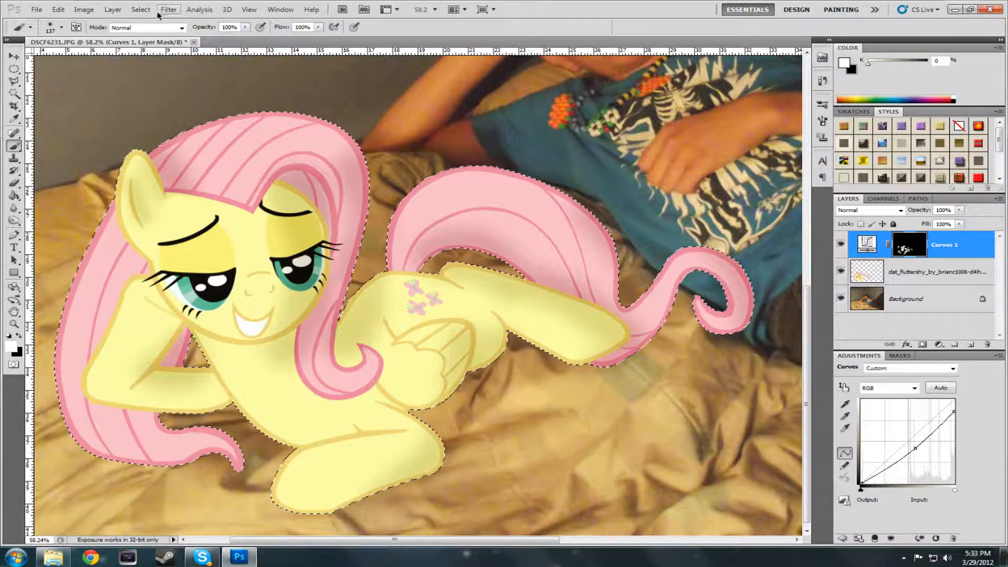
left_click(141, 10)
left_click(157, 30)
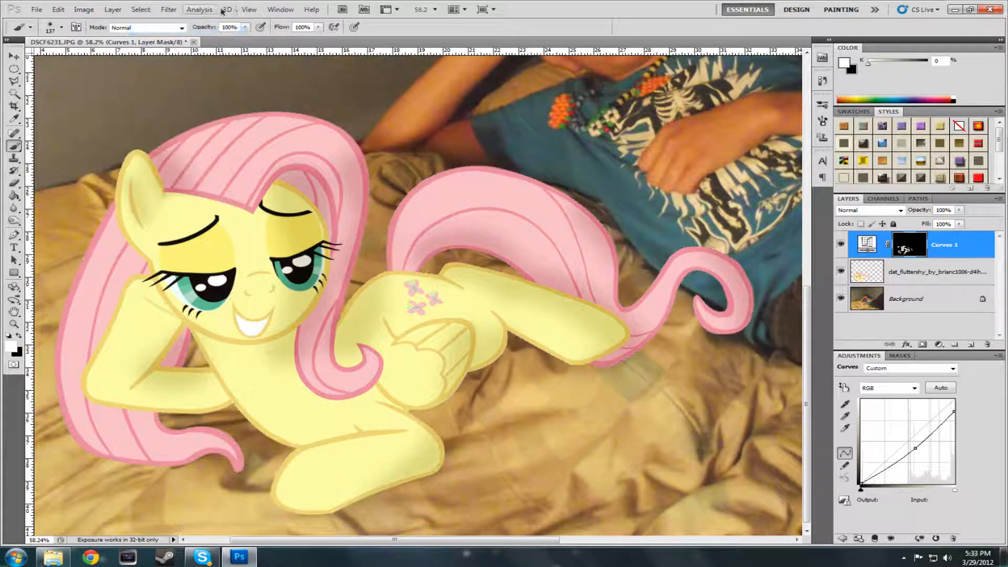
- Fit the whole image on screen and compare it with and without the Curves 1 shading
left_click(248, 10)
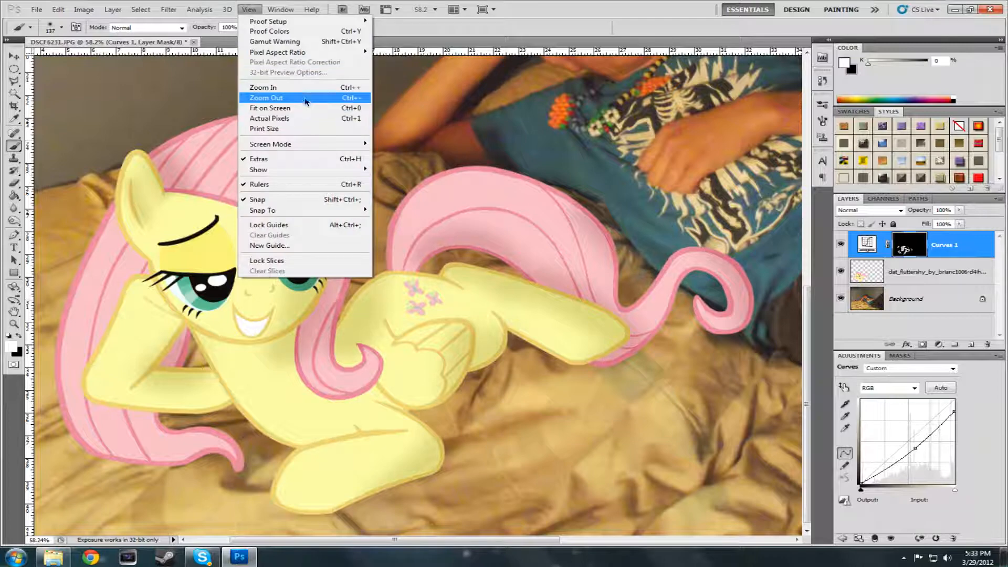
left_click(315, 108)
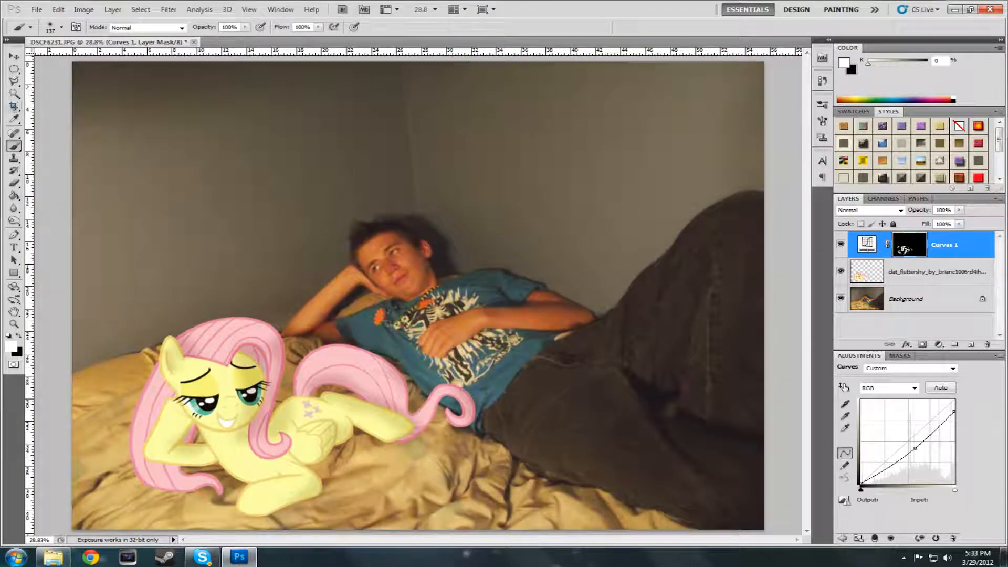
left_click(841, 246)
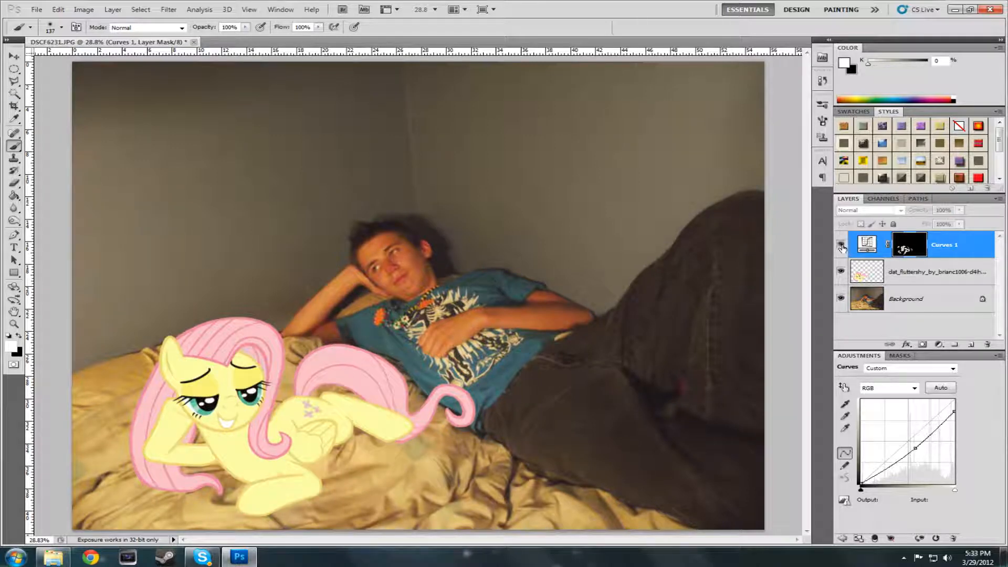
left_click(841, 246)
left_click(841, 246)
left_click(841, 246)
left_click(841, 245)
left_click(842, 243)
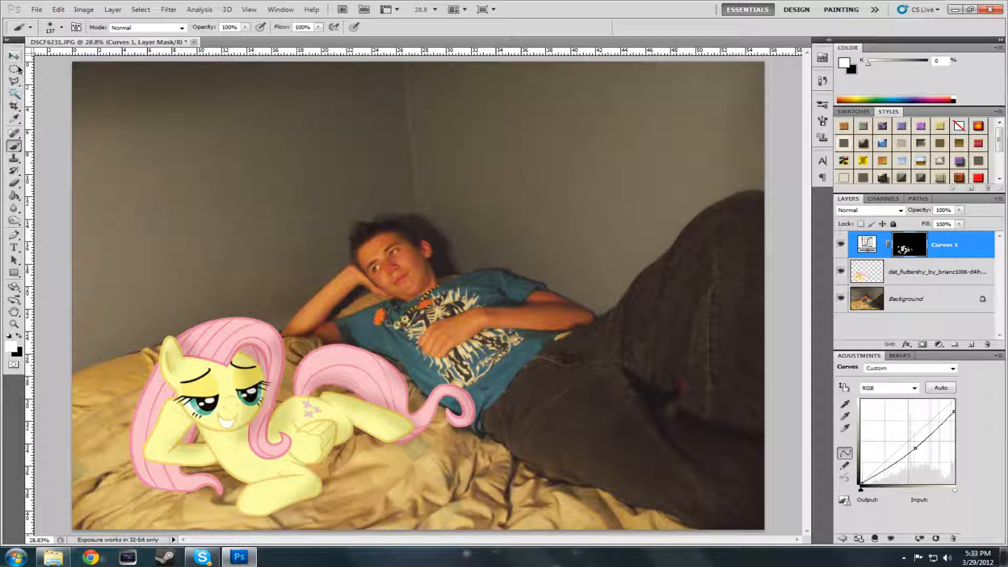
- Merge all visible layers into a single layer
left_click(14, 105)
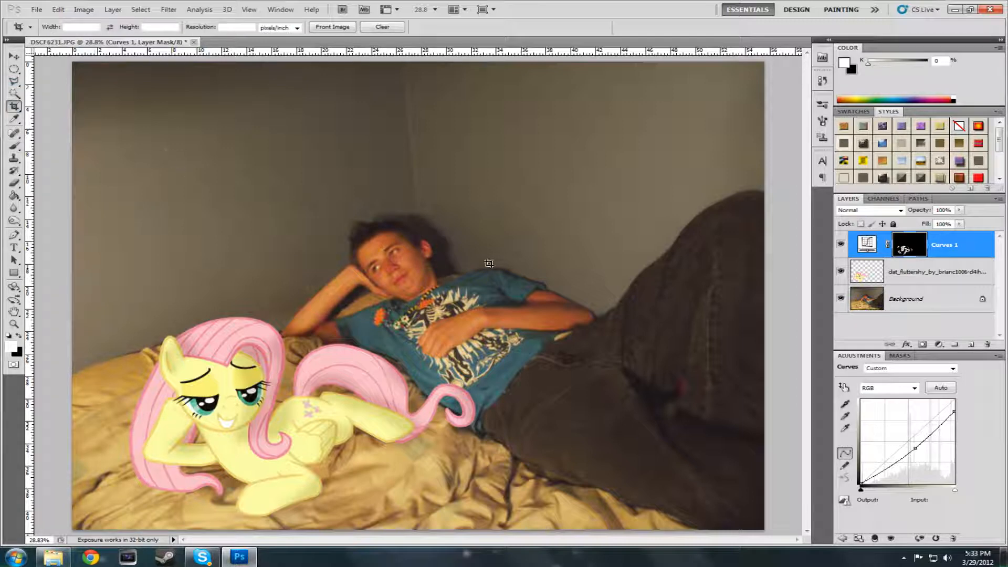
right_click(969, 256)
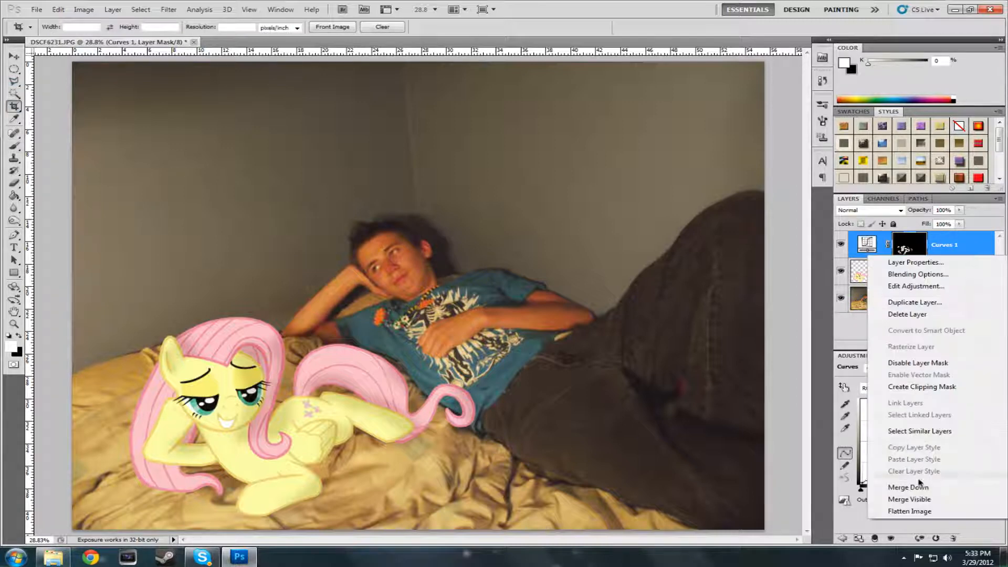
left_click(922, 501)
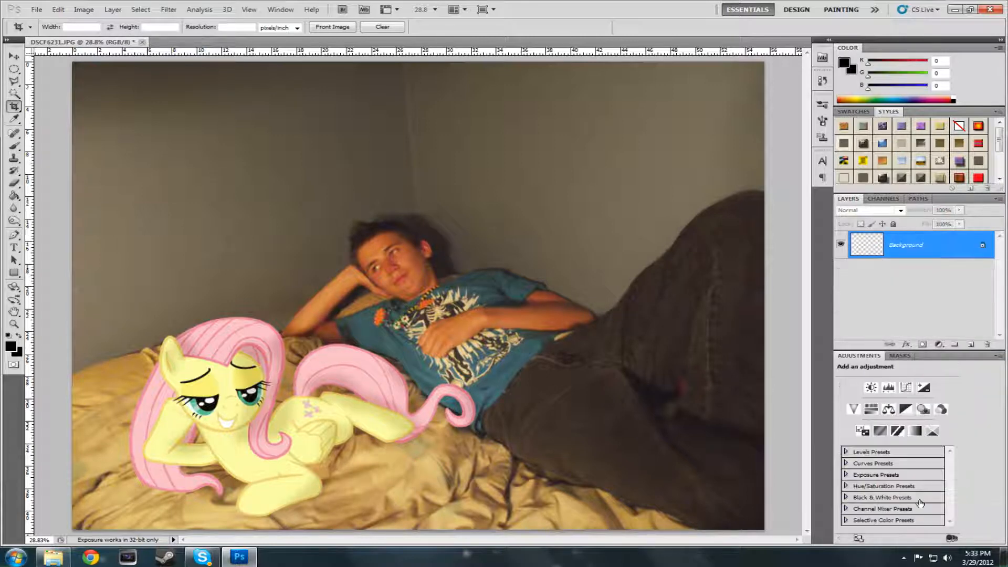
- Crop the image to the pony and the person's upper body, trimming the empty wall above and the legs
left_click_drag(84, 158, 534, 532)
left_click_drag(310, 158, 311, 195)
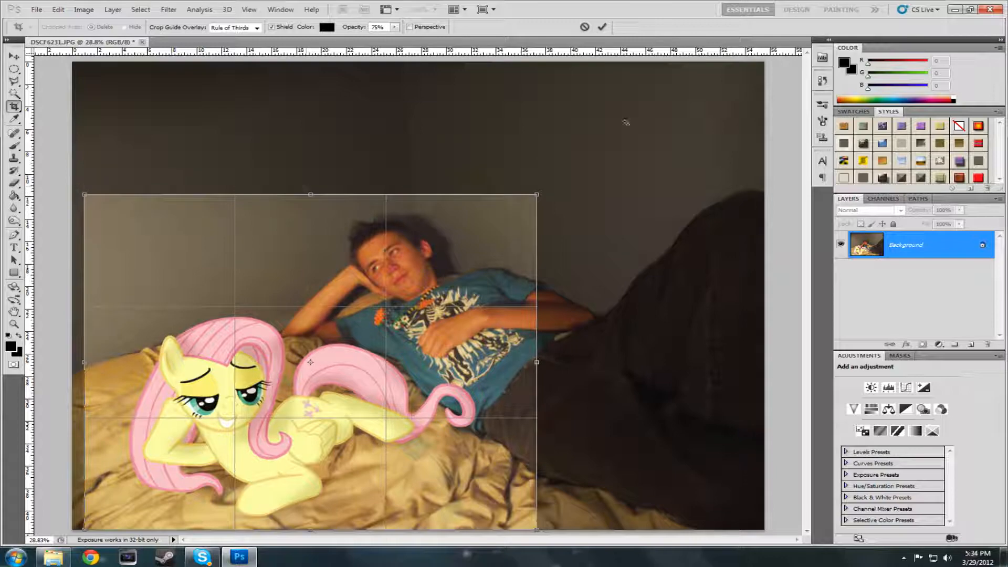
key("Return")
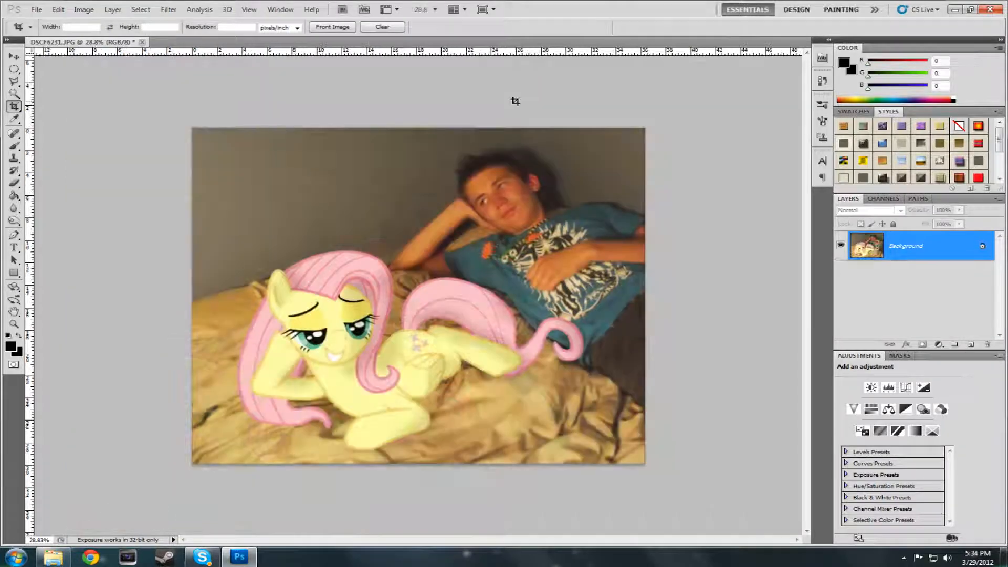
- Duplicate the Background layer under the default name for close-up work on the person's face
left_click(14, 324)
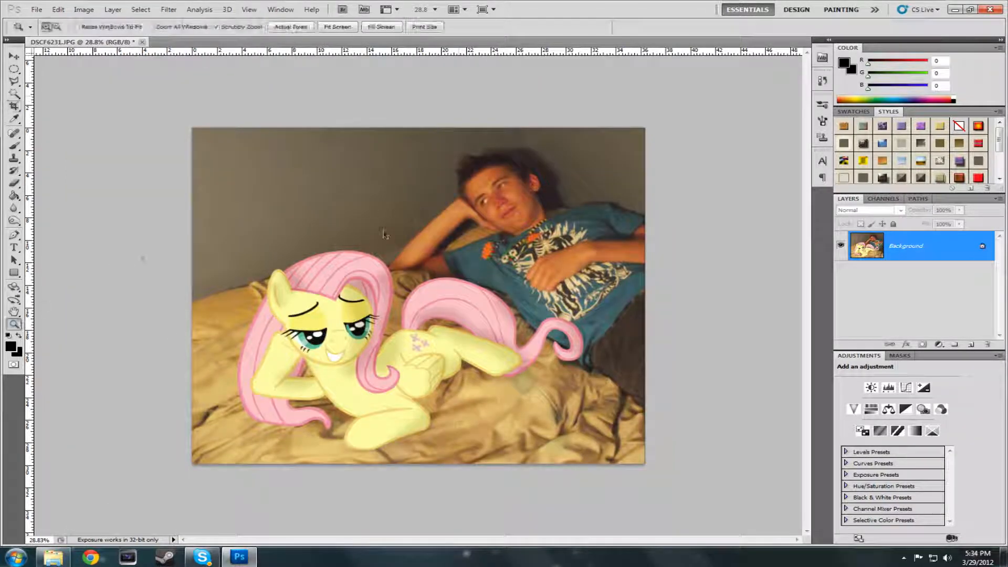
left_click_drag(495, 233, 617, 283)
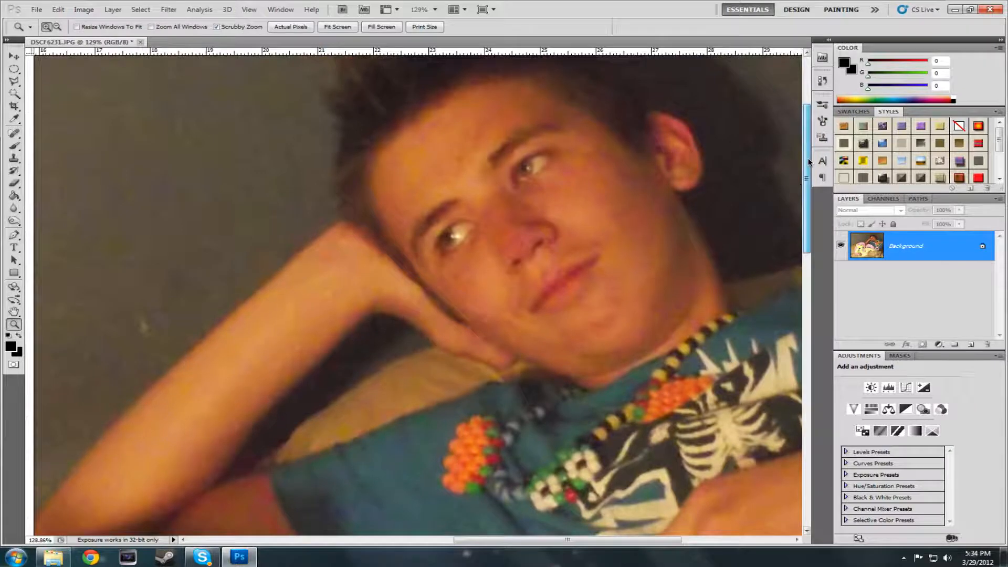
scroll(788, 189, "up", 3)
right_click(869, 254)
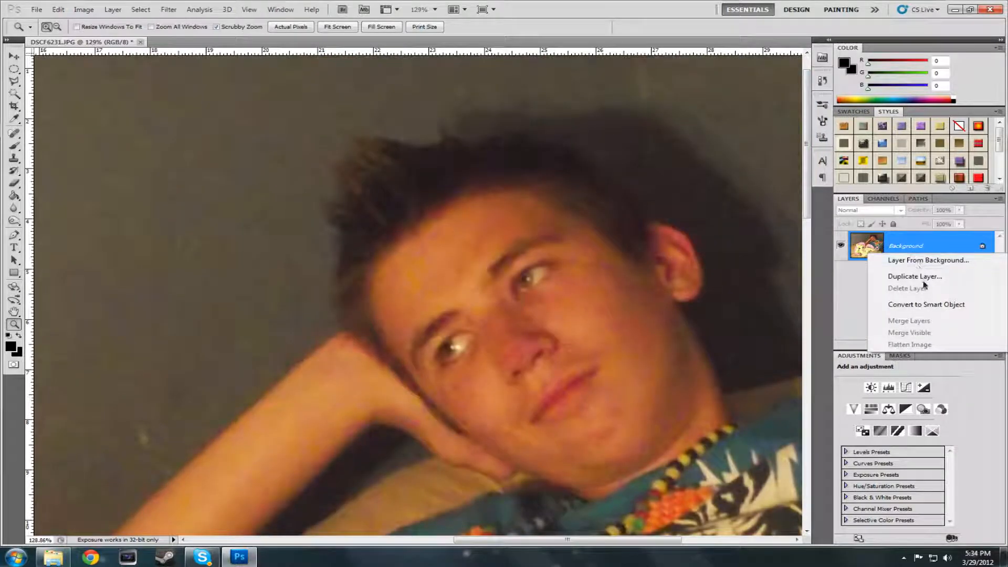
left_click(922, 278)
left_click(607, 171)
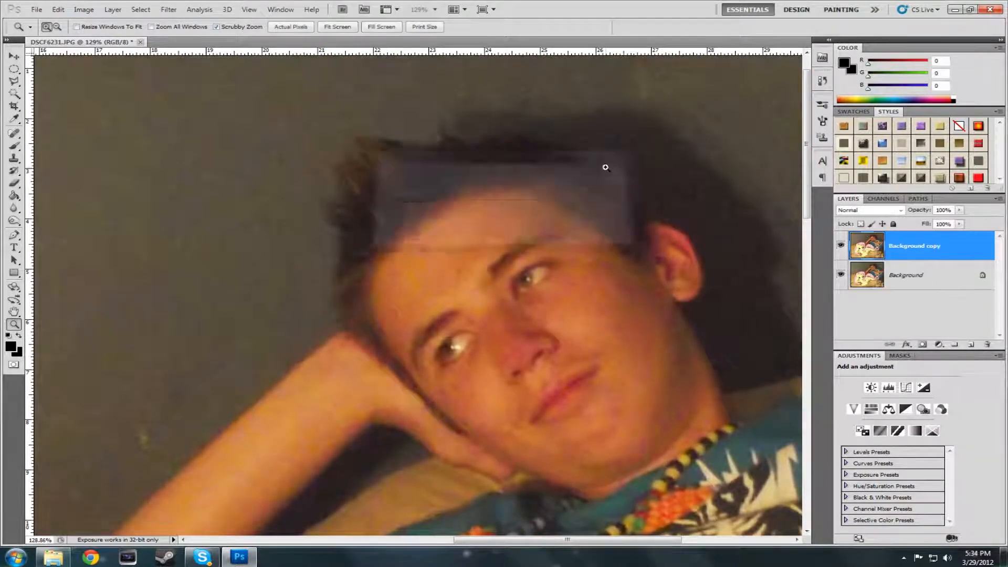
- Outline the person's eye nearer the supporting hand with the Polygonal Lasso and feather the selection
left_click(14, 81)
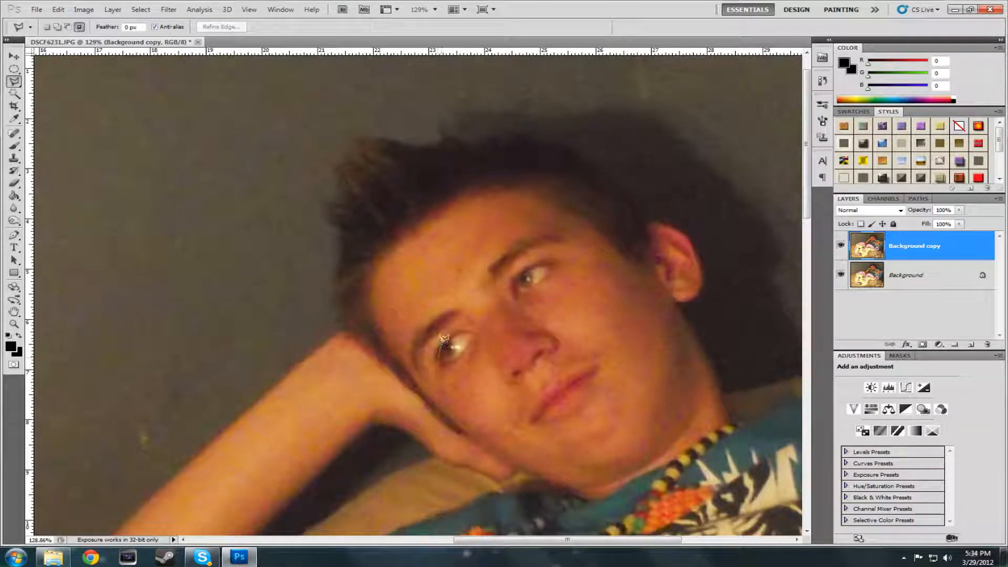
left_click(439, 358)
left_click(440, 353)
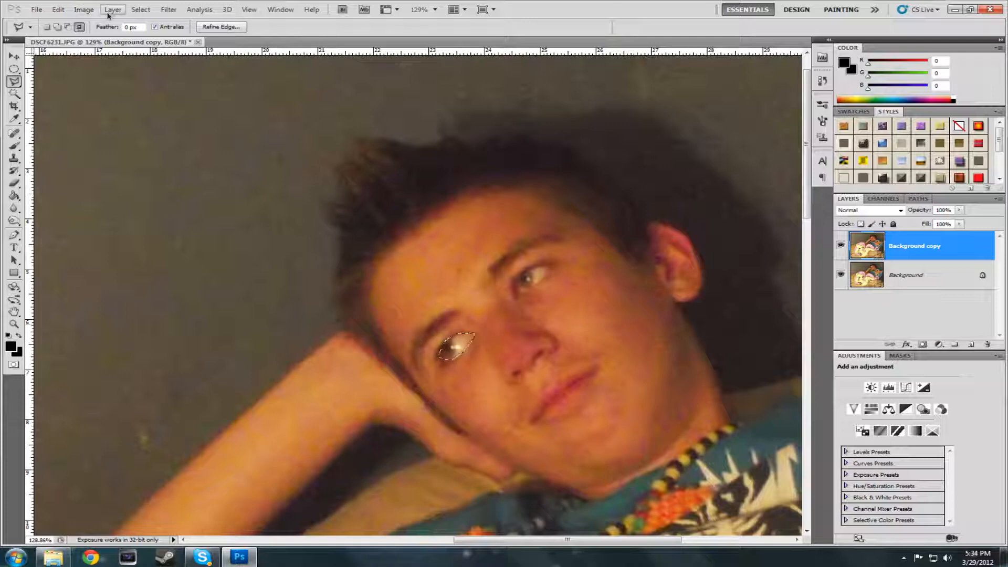
left_click(140, 10)
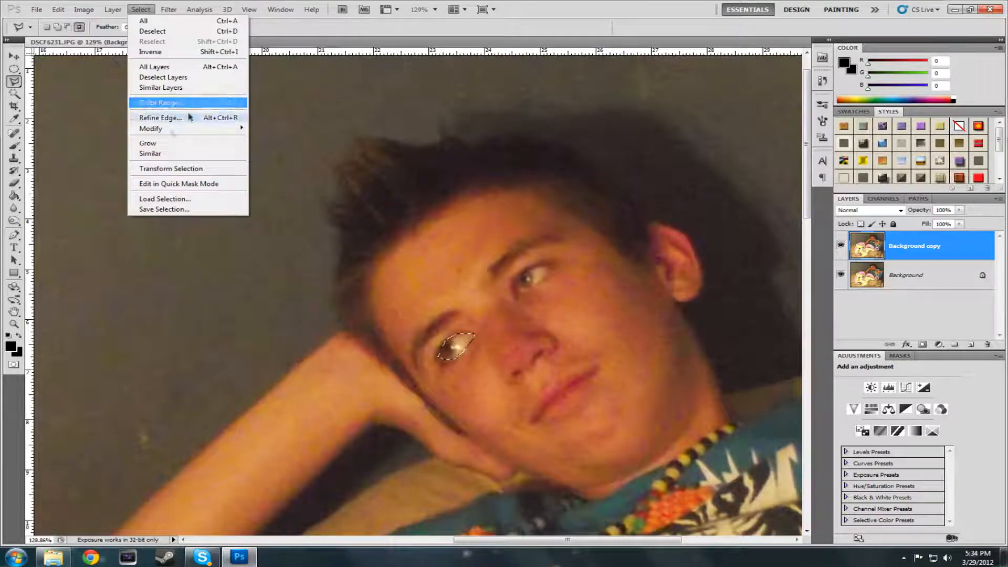
mouse_move(178, 129)
left_click(298, 170)
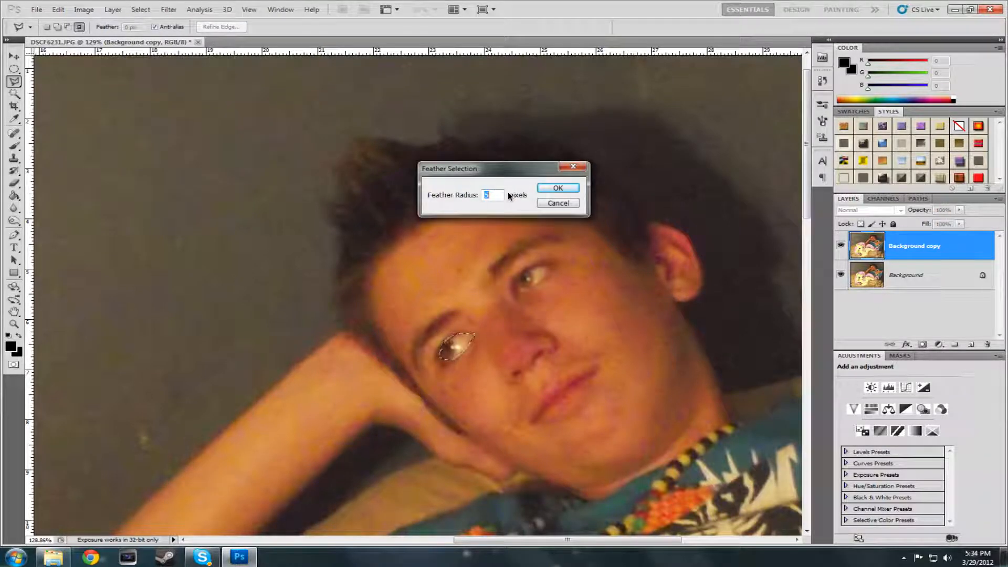
left_click(561, 189)
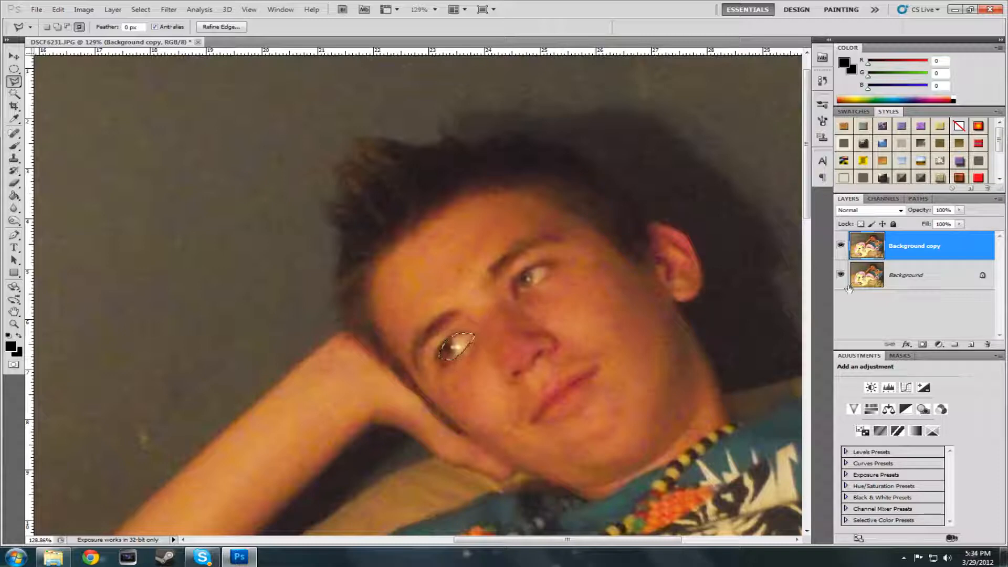
left_click(189, 10)
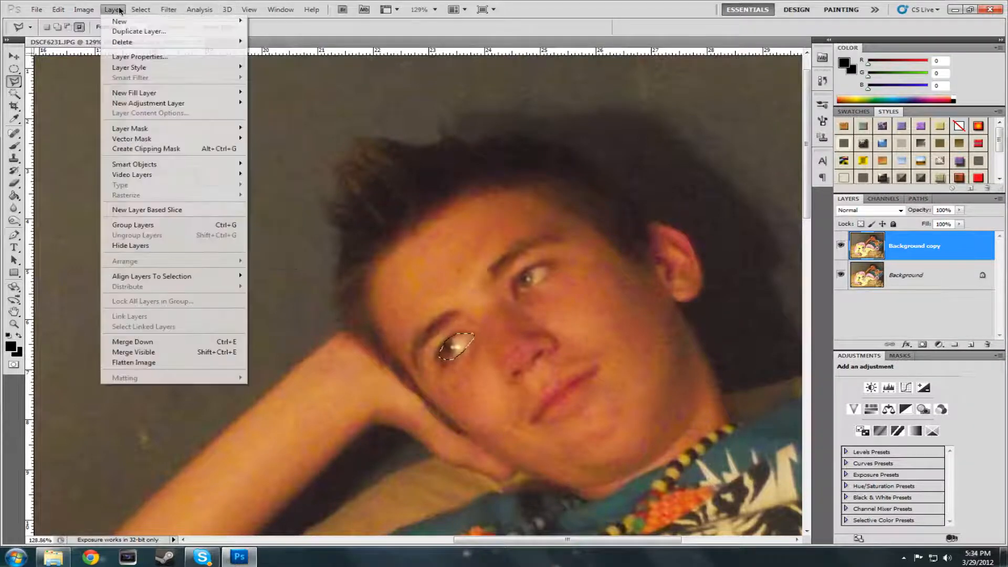
mouse_move(141, 10)
mouse_move(168, 129)
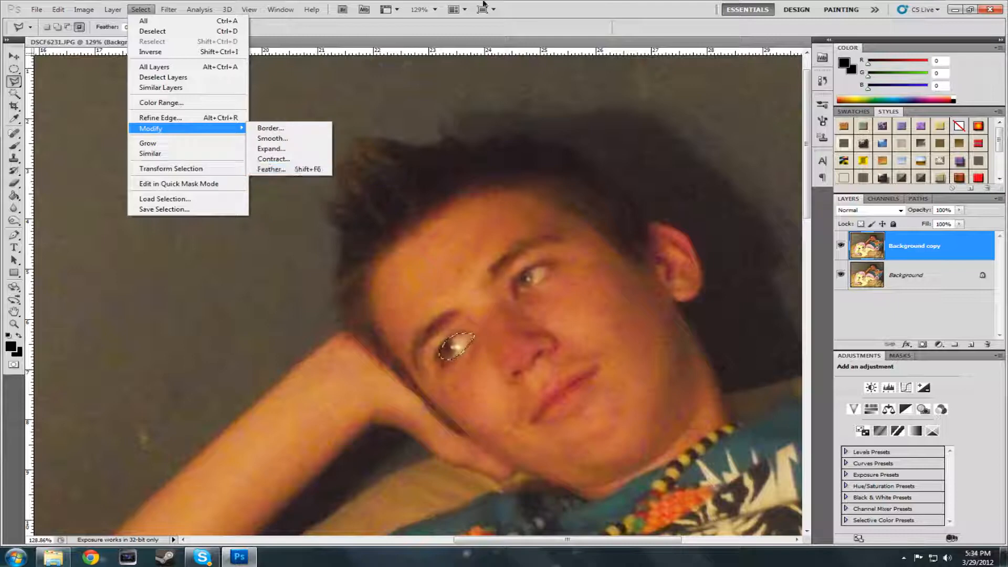
left_click(529, 24)
- Isolate the eye on the Background copy layer by inverting the selection and deleting the rest, and check it with the Background layer hidden
left_click(141, 9)
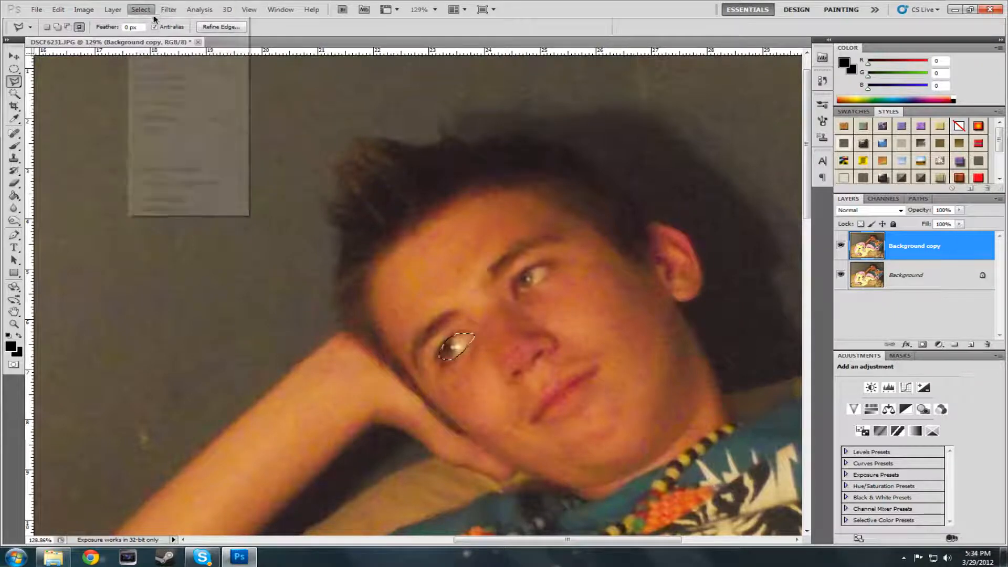
left_click(165, 52)
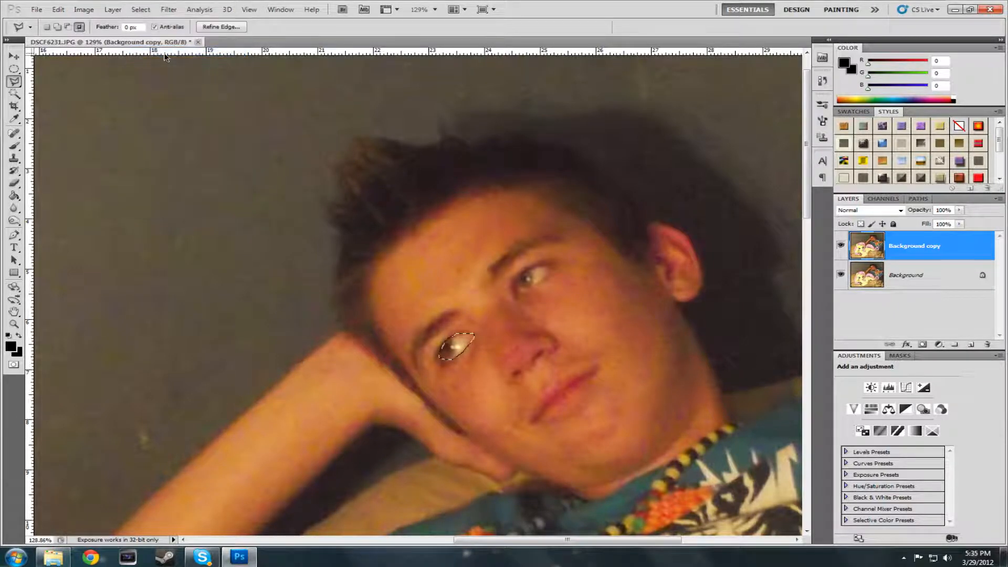
key("Delete")
key("ctrl+d")
left_click(840, 275)
left_click(841, 275)
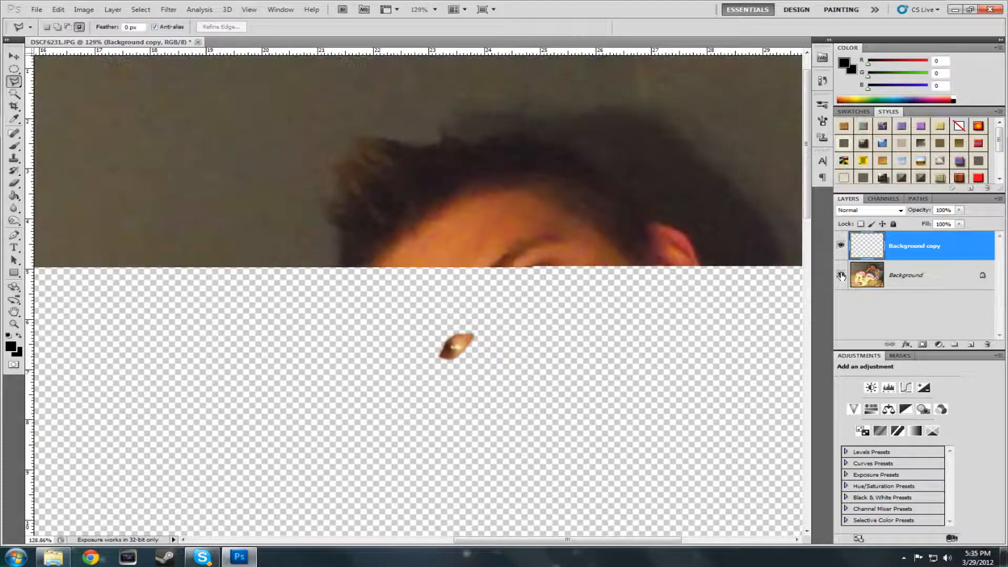
- Adjust the isolated eye on the Background copy layer with a free transform over the person's face, with the Background layer visible
right_click(922, 276)
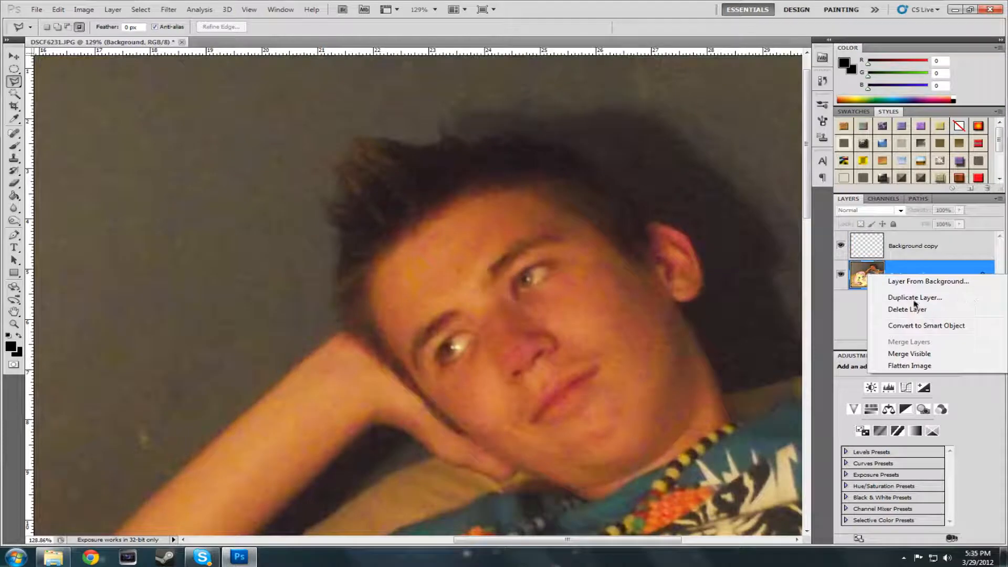
left_click(900, 249)
left_click(12, 60)
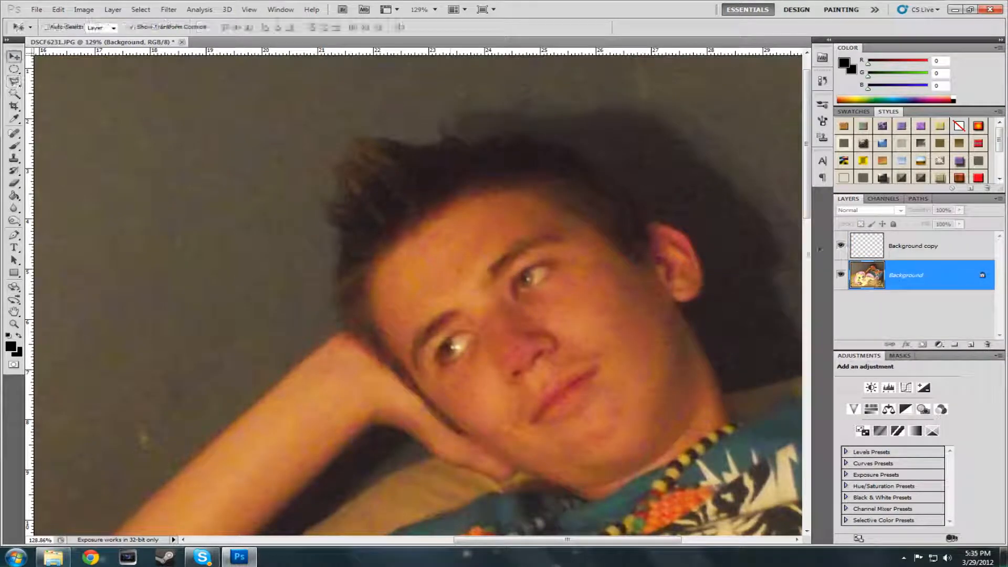
key("alt+bracketright")
mouse_move(482, 346)
left_mouse_down()
mouse_move(396, 348)
mouse_move(405, 380)
mouse_move(419, 381)
mouse_move(441, 382)
mouse_move(450, 363)
mouse_move(517, 356)
left_mouse_up()
key("Return")
- Blend the eye copy into the face by softening its upper edge with the Eraser at brush size 33
left_click(14, 324)
left_click(15, 184)
right_click(520, 256)
left_click(549, 298)
left_click(552, 280)
mouse_move(480, 276)
left_mouse_down()
mouse_move(489, 328)
mouse_move(370, 336)
mouse_move(415, 317)
left_mouse_up()
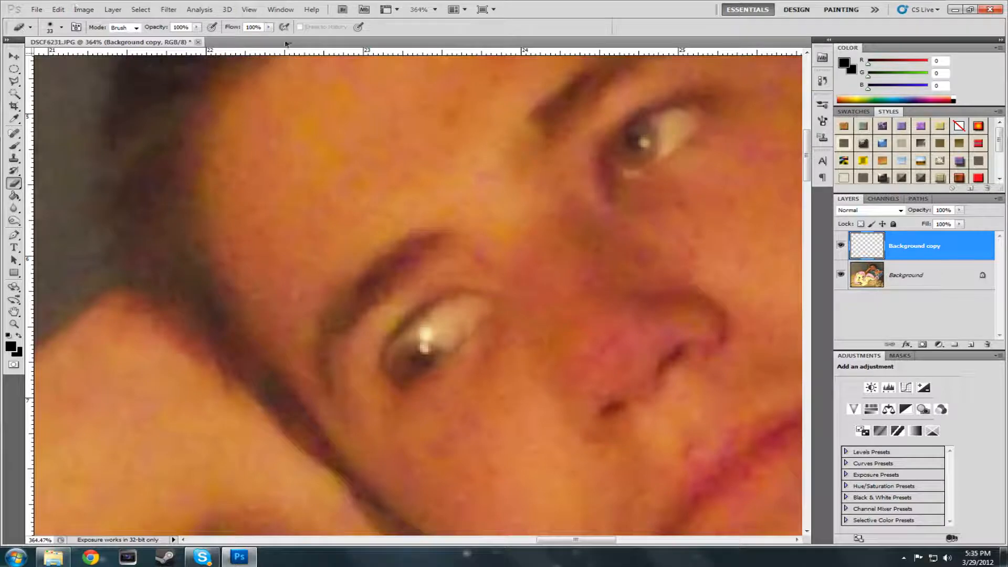
- Merge the visible layers into a single Background layer
left_click(249, 9)
left_click(297, 109)
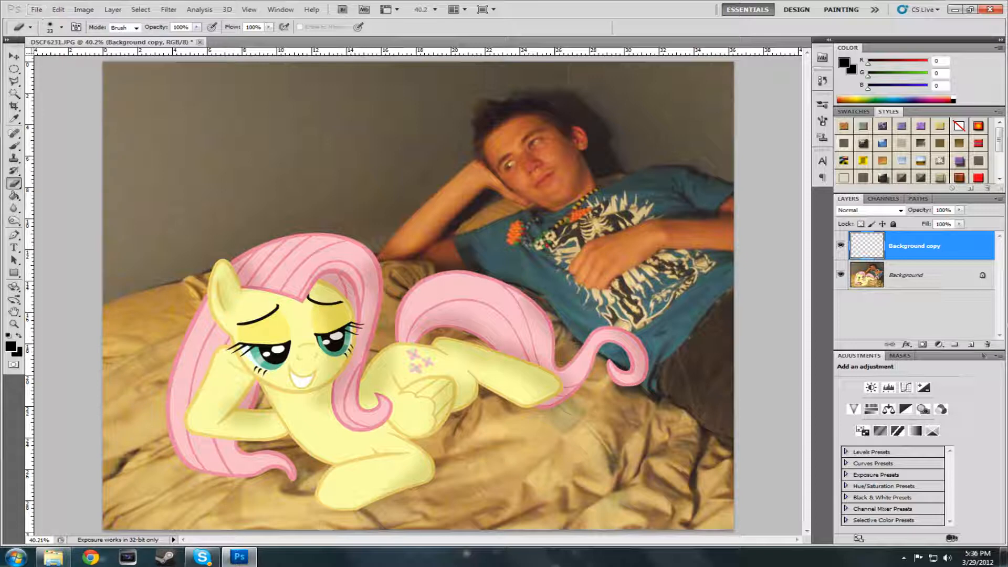
right_click(945, 250)
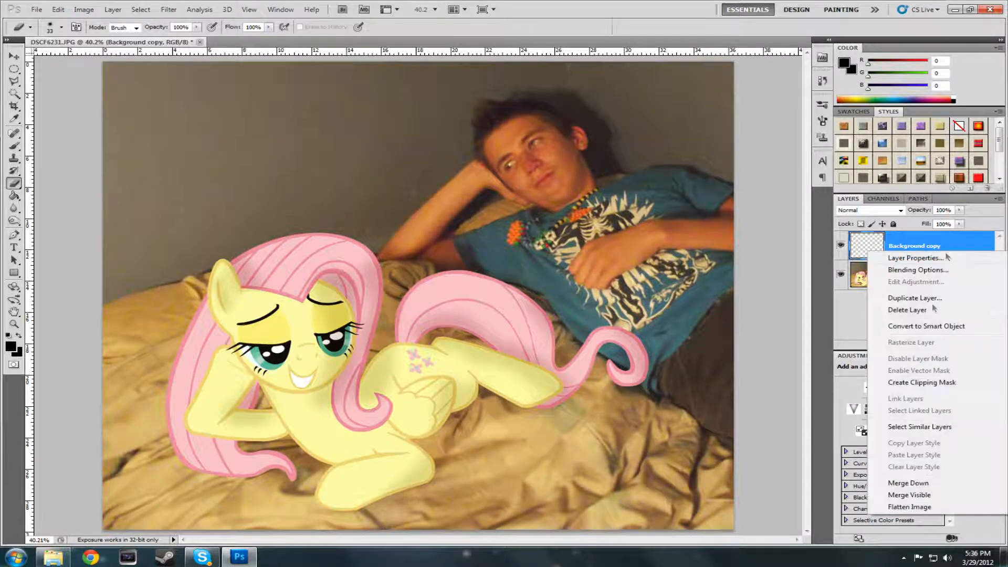
left_click(934, 497)
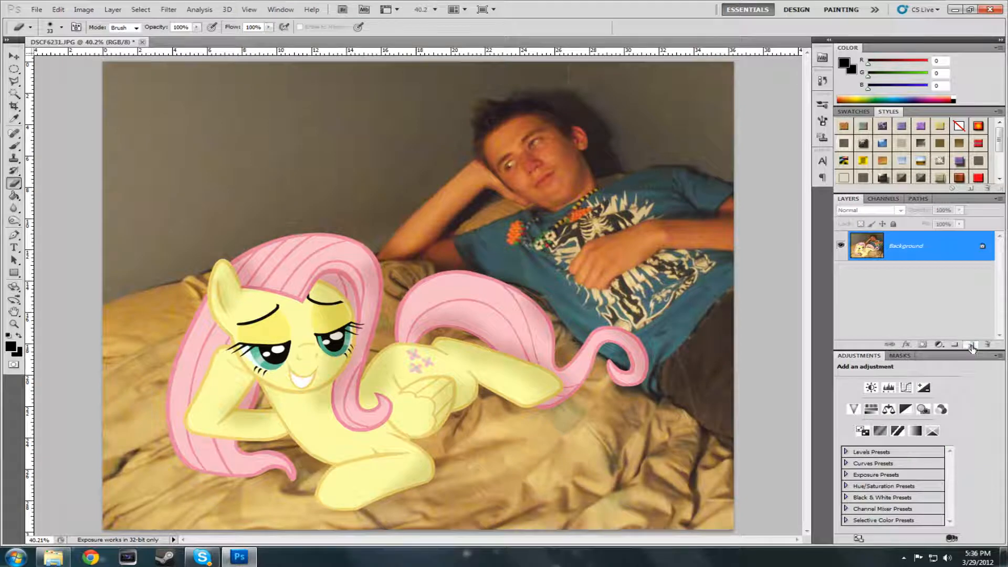
- Add a new layer above the Background and fill it entirely with black
left_click(970, 344)
left_click(14, 195)
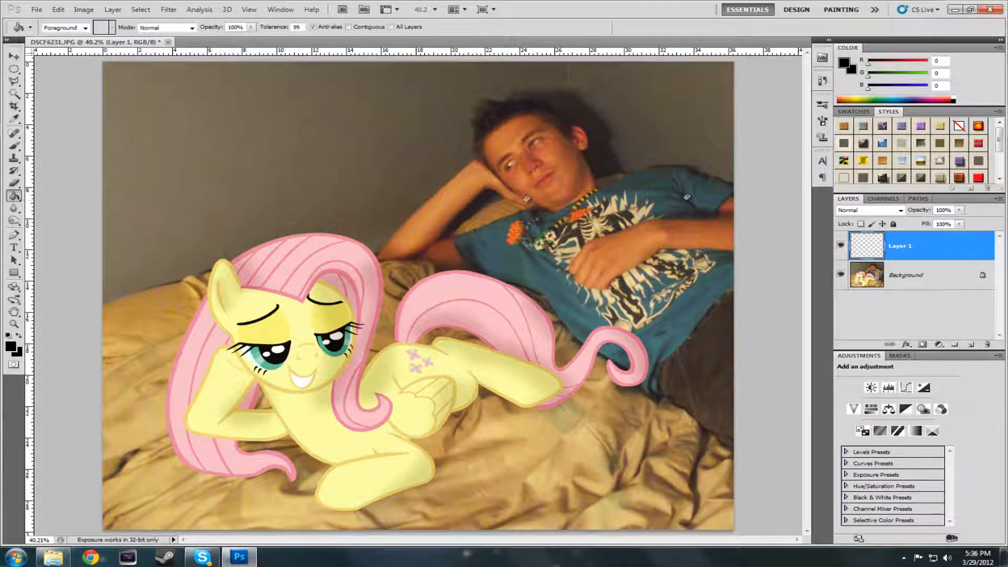
left_click(152, 69)
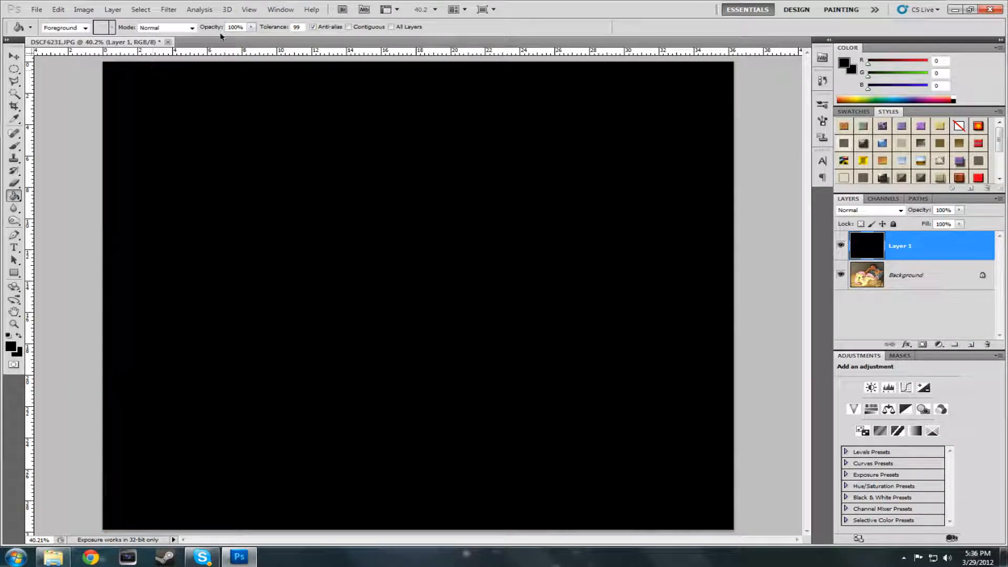
- Cut a large centred ellipse, slightly wider and taller than the canvas, out of the black layer so only dark corners remain, and deselect
left_click(14, 324)
left_click_drag(317, 347, 298, 295)
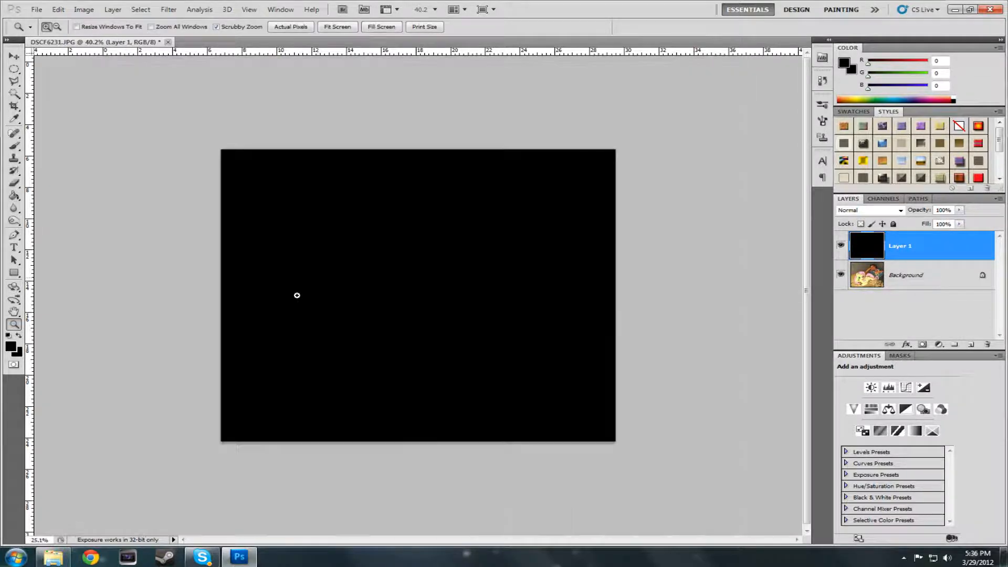
left_click(14, 69)
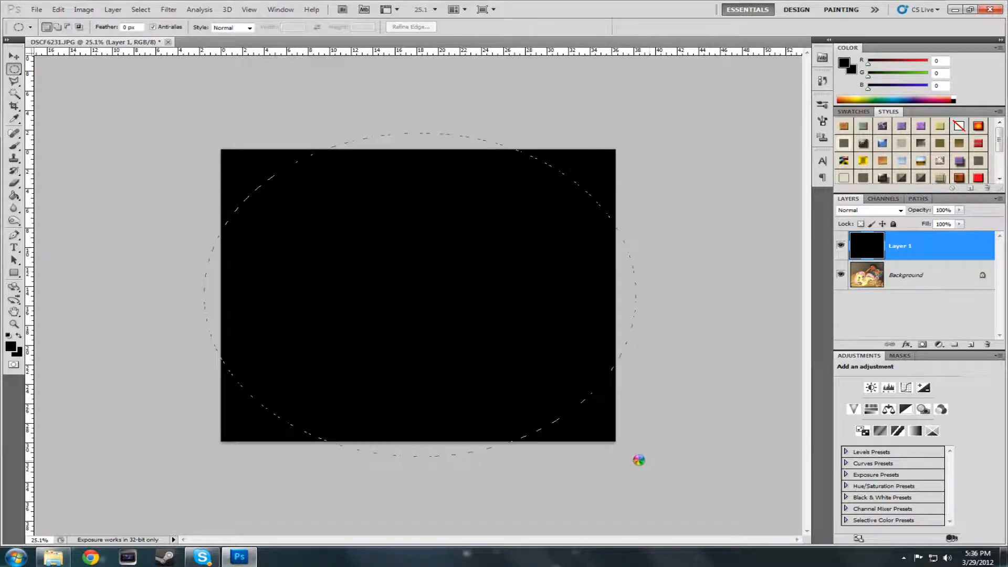
key("Delete")
key("ctrl+d")
- Apply a Gaussian Blur with a 250-pixel radius to the black corners on Layer 1
left_click(169, 9)
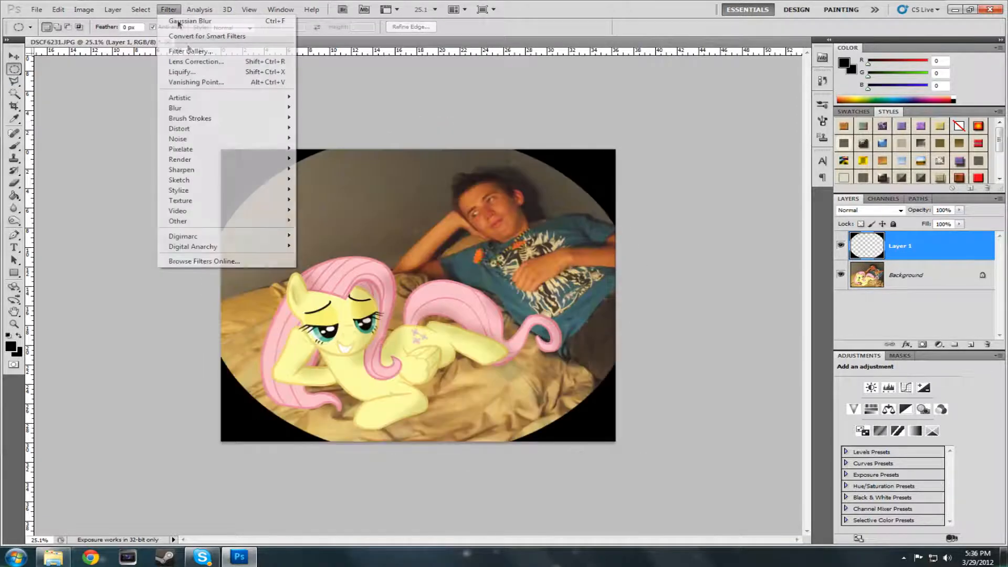
mouse_move(220, 107)
left_click(349, 151)
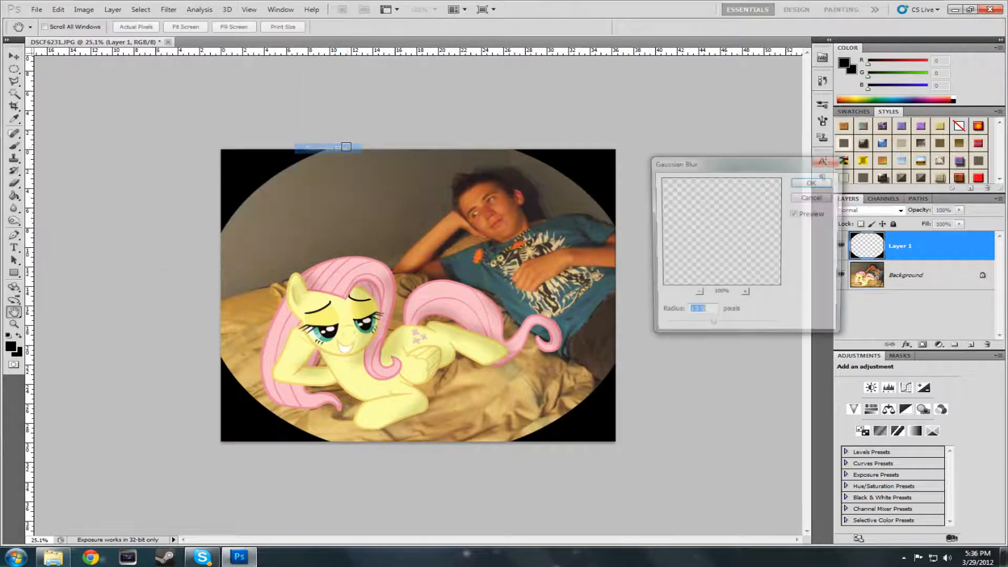
left_click_drag(710, 328, 782, 331)
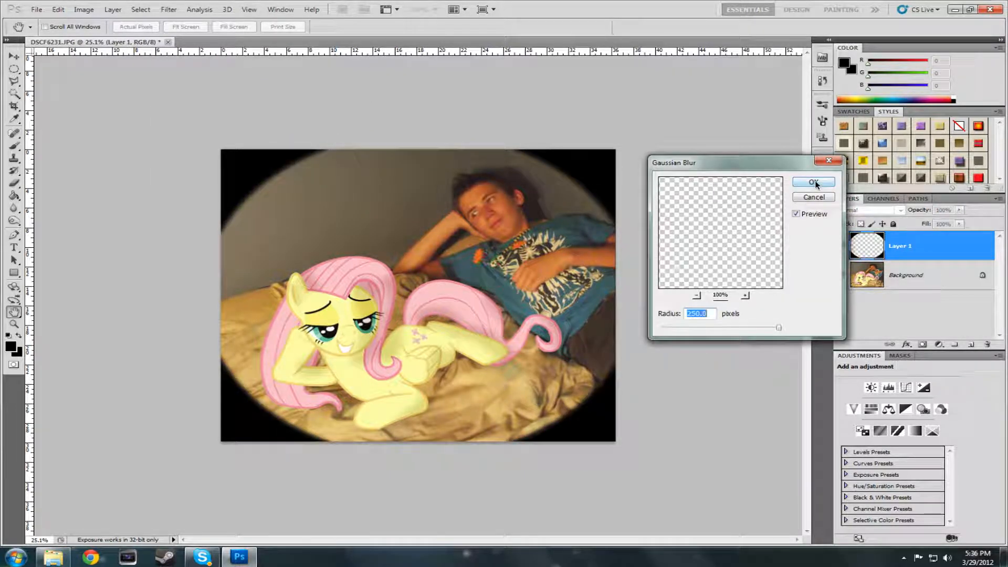
left_click(814, 182)
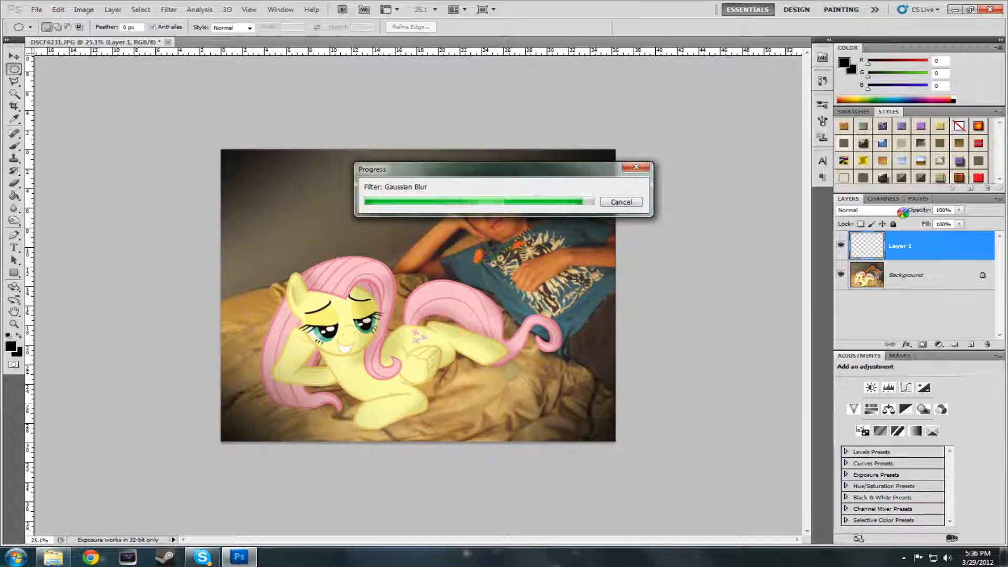
- Try the Overlay blend mode on the blurred vignette layer and return it to Normal
left_click(901, 210)
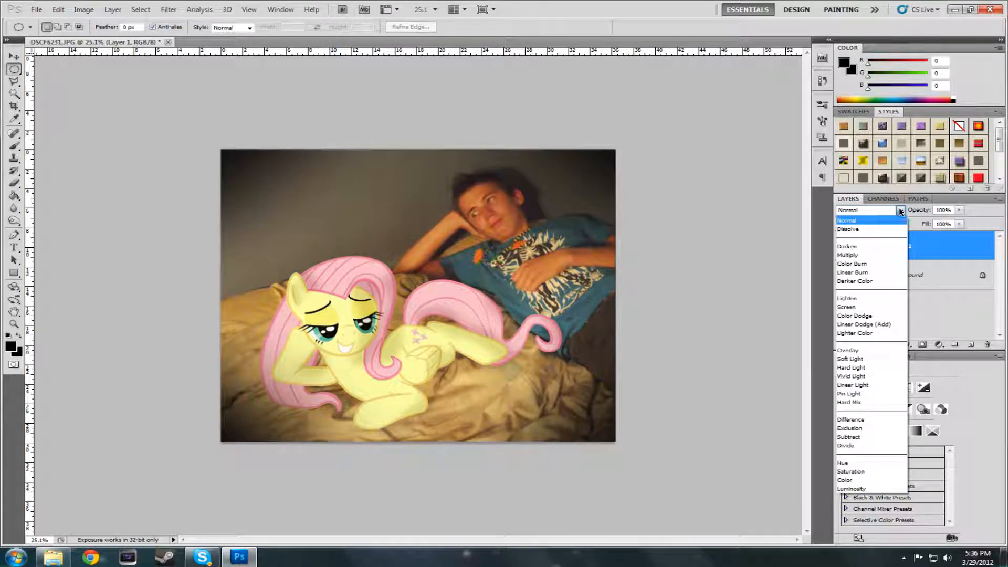
left_click(861, 350)
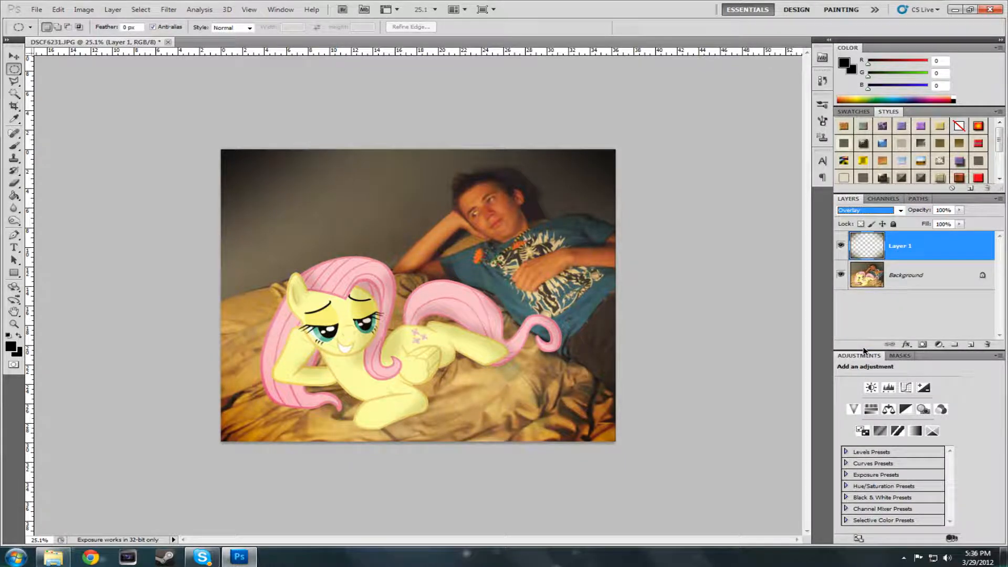
left_click(900, 211)
left_click(864, 222)
- Set the opacity of the vignette layer to 61%
left_click_drag(959, 210, 937, 227)
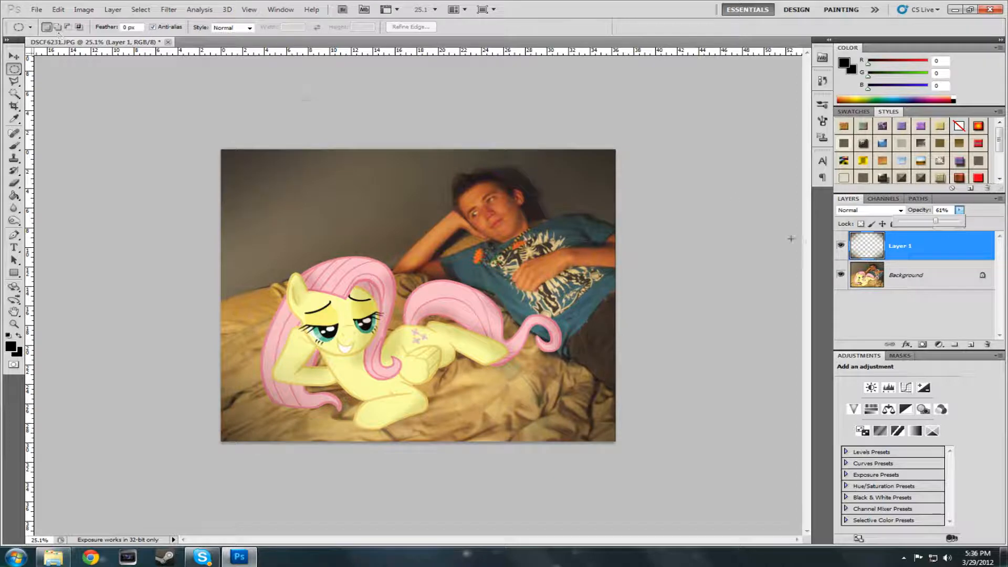
- Save a JPEG copy of the finished image to the Desktop at quality 12 (Maximum) with the Baseline ("Standard") format option
left_click(36, 10)
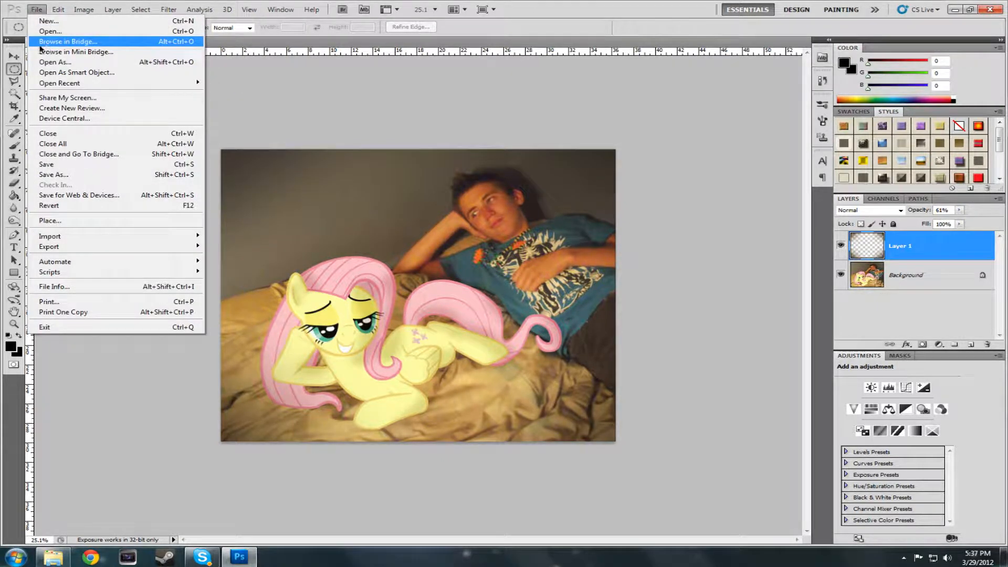
left_click(52, 174)
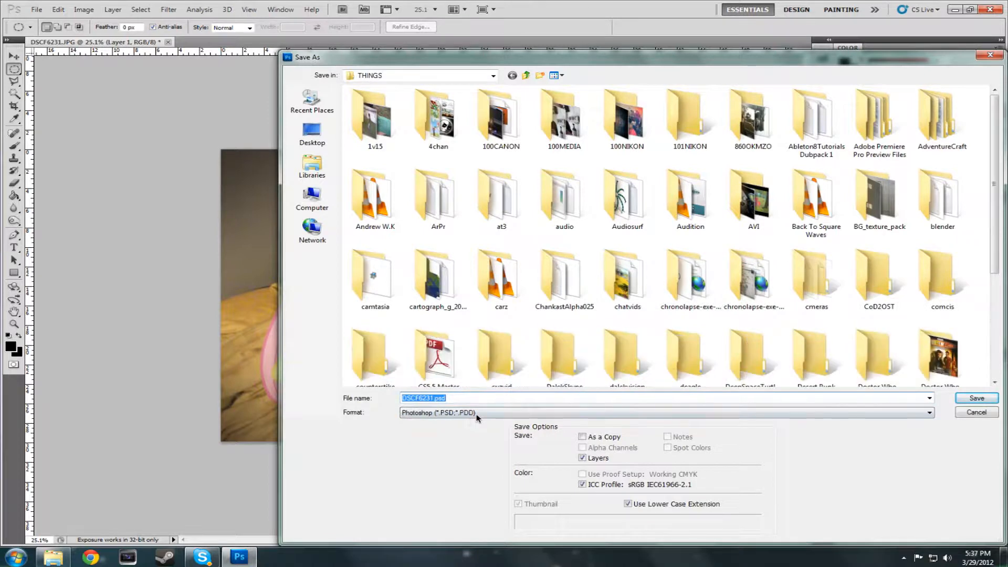
left_click(470, 416)
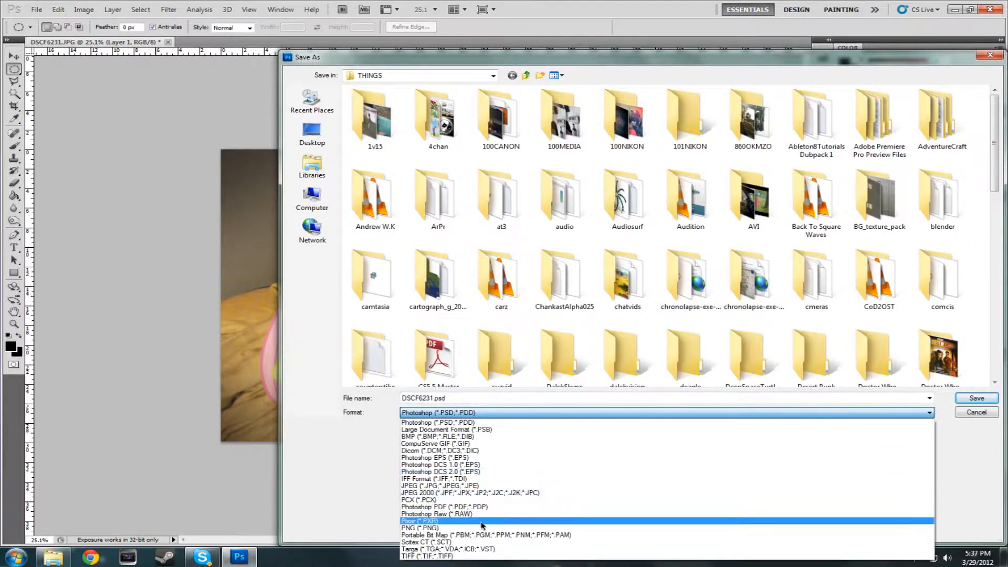
left_click(472, 486)
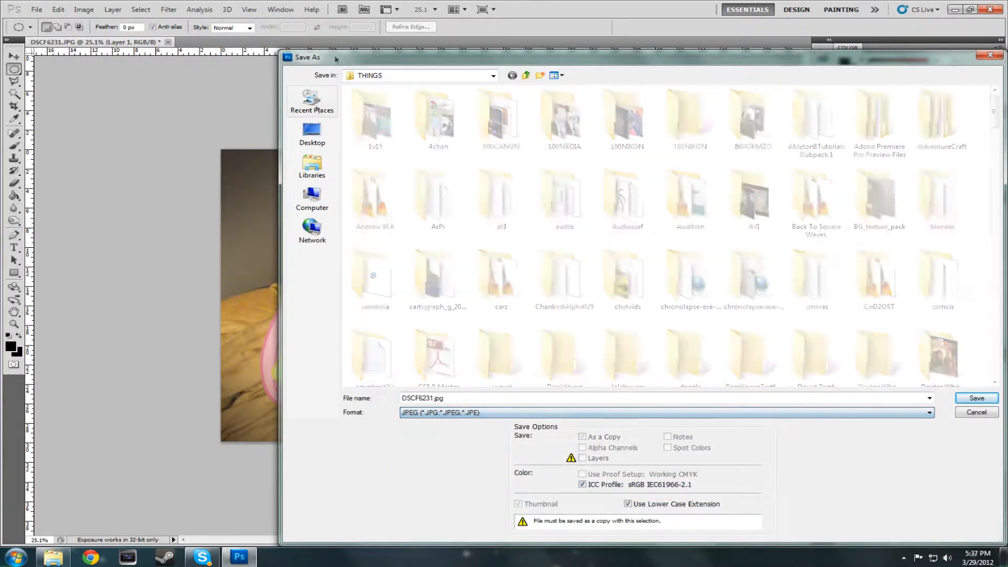
left_click(313, 131)
double_click(455, 398)
left_click(979, 410)
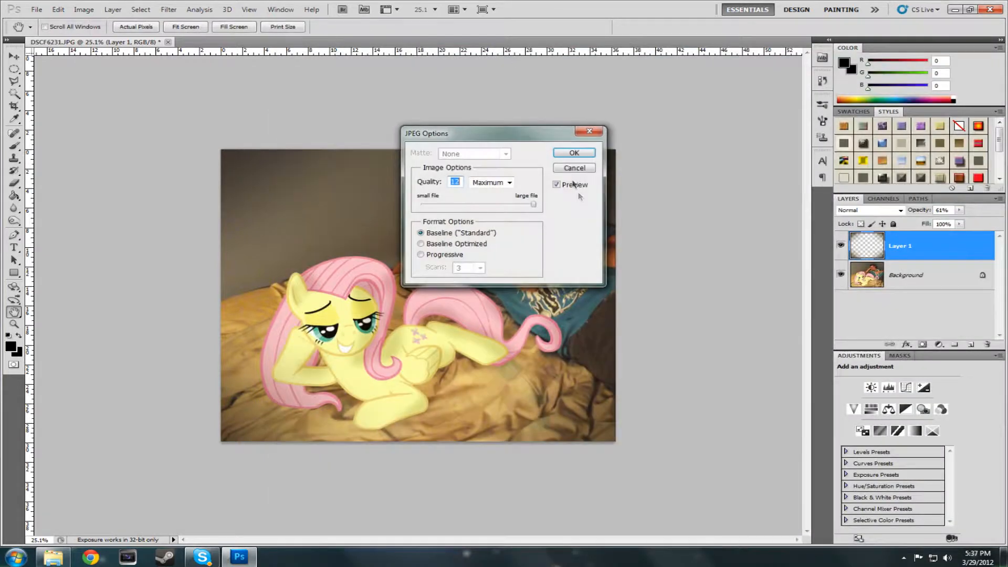
left_click(578, 158)
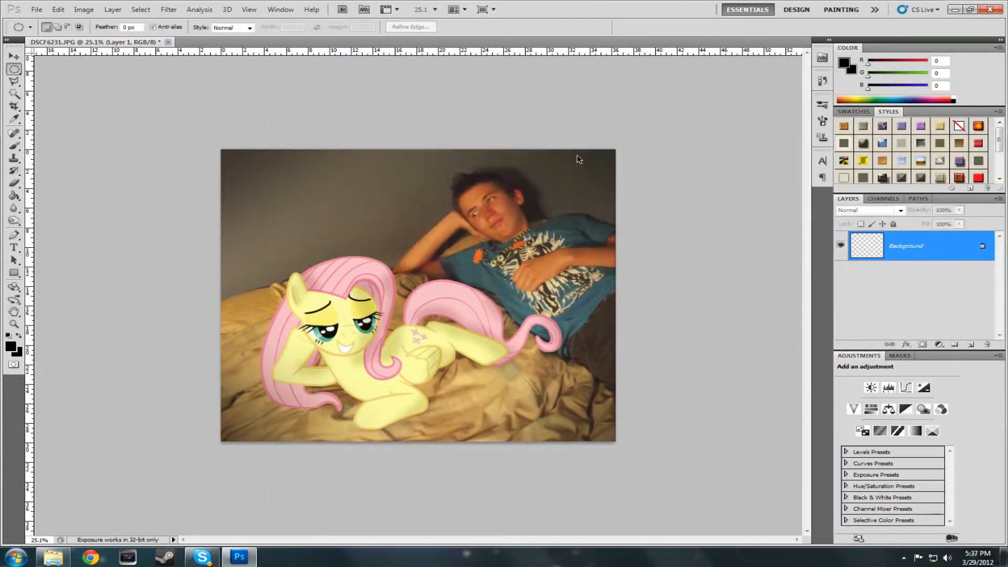